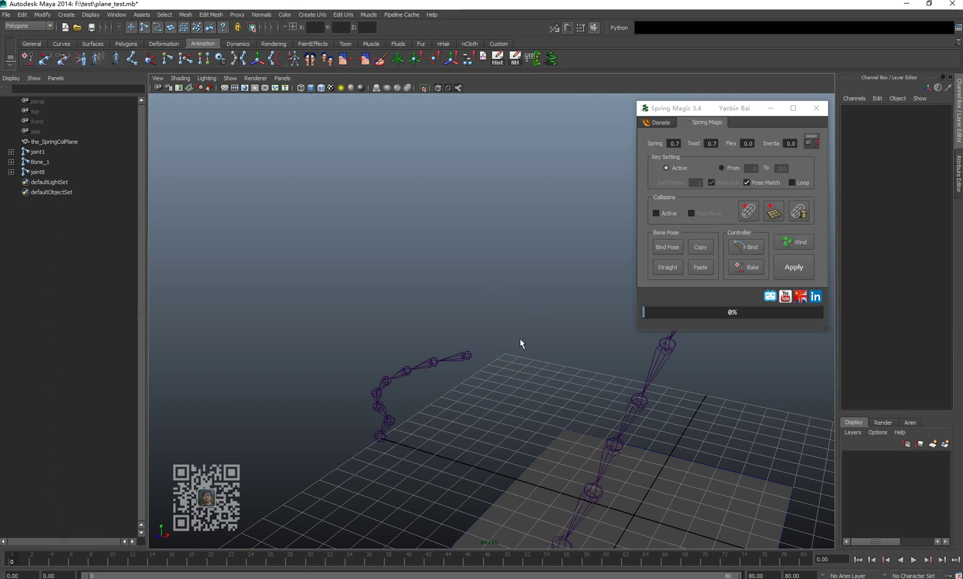
pyautogui.keyDown('alt'); pyautogui.moveTo(511, 362); pyautogui.dragTo(501, 344, button='middle'); pyautogui.keyUp('alt')
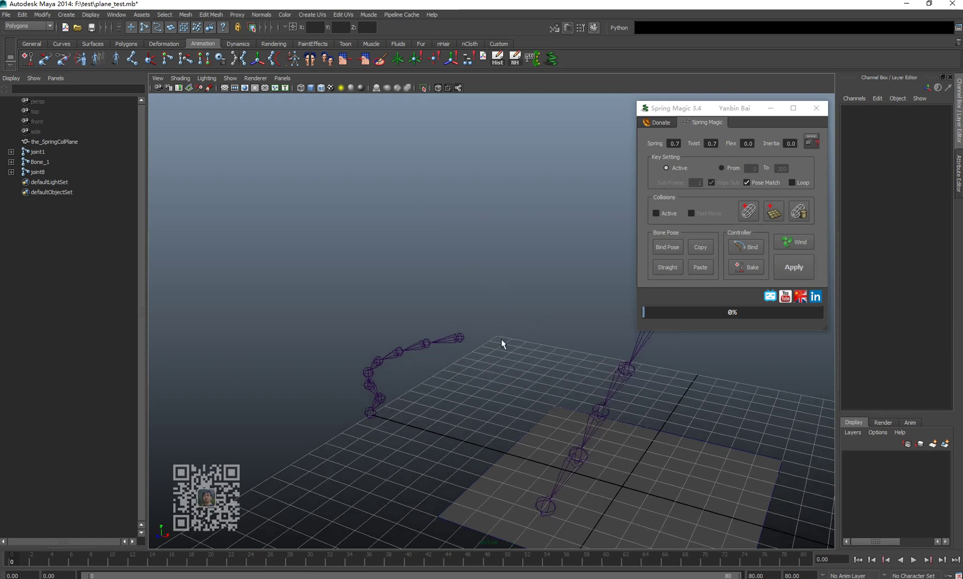
pyautogui.moveTo(420, 340)
pyautogui.keyDown('alt'); pyautogui.mouseDown()
pyautogui.moveTo(399, 346)
pyautogui.moveTo(415, 347)
pyautogui.mouseUp(); pyautogui.keyUp('alt')
pyautogui.keyDown('alt'); pyautogui.moveTo(476, 345); pyautogui.dragTo(489, 274); pyautogui.keyUp('alt')
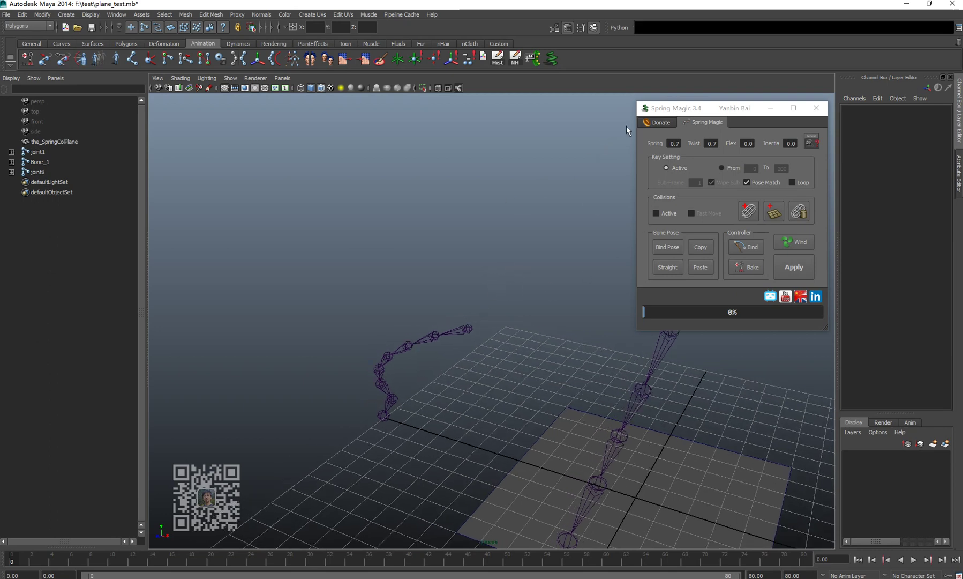
pyautogui.click(699, 111)
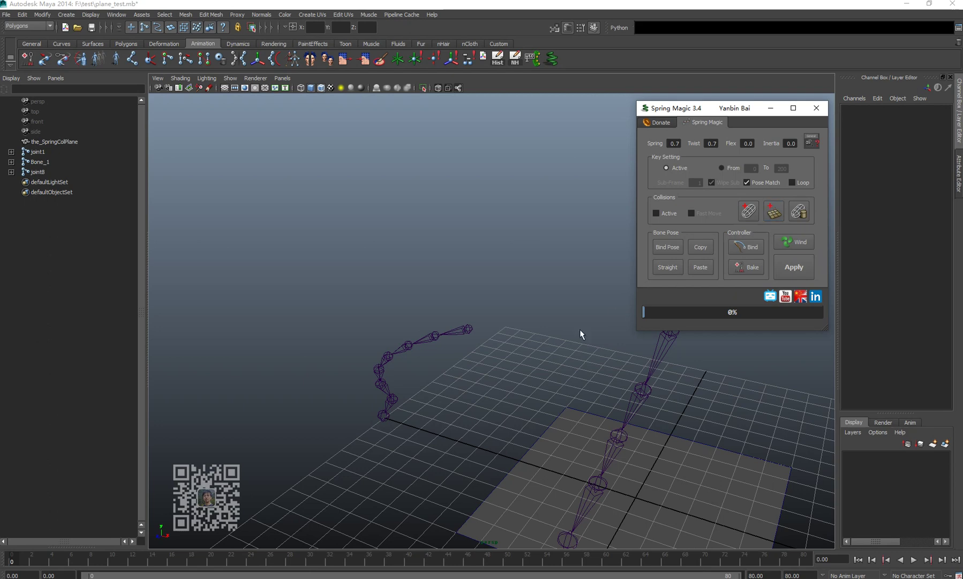
# Select the joint8 bone chain beside the grid, play back its existing animation and return to frame 0
pyautogui.keyDown('alt'); pyautogui.moveTo(546, 355); pyautogui.dragTo(303, 346); pyautogui.keyUp('alt')
pyautogui.keyDown('alt'); pyautogui.moveTo(302, 346); pyautogui.dragTo(358, 355, button='right'); pyautogui.keyUp('alt')
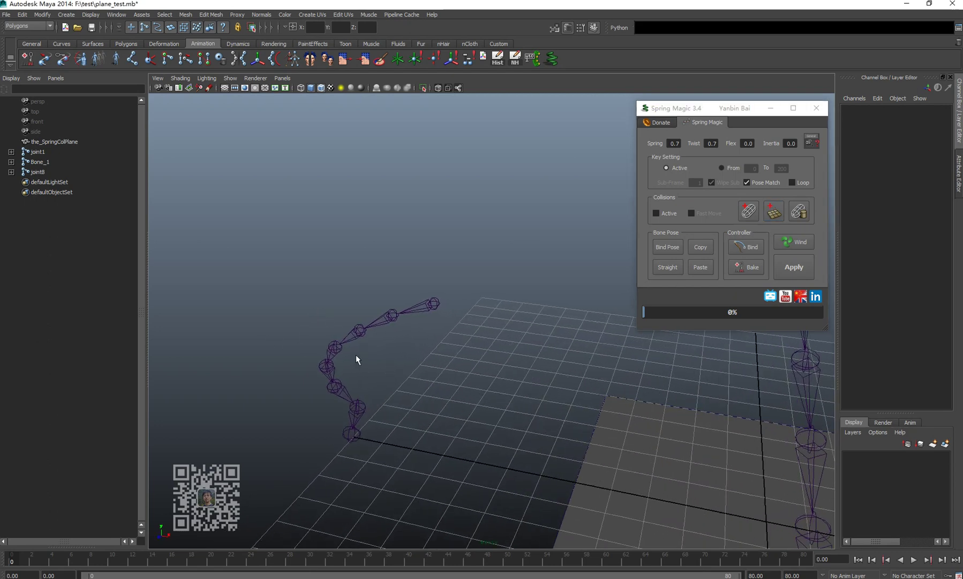
pyautogui.keyDown('alt'); pyautogui.moveTo(357, 354); pyautogui.dragTo(437, 366, button='middle'); pyautogui.keyUp('alt')
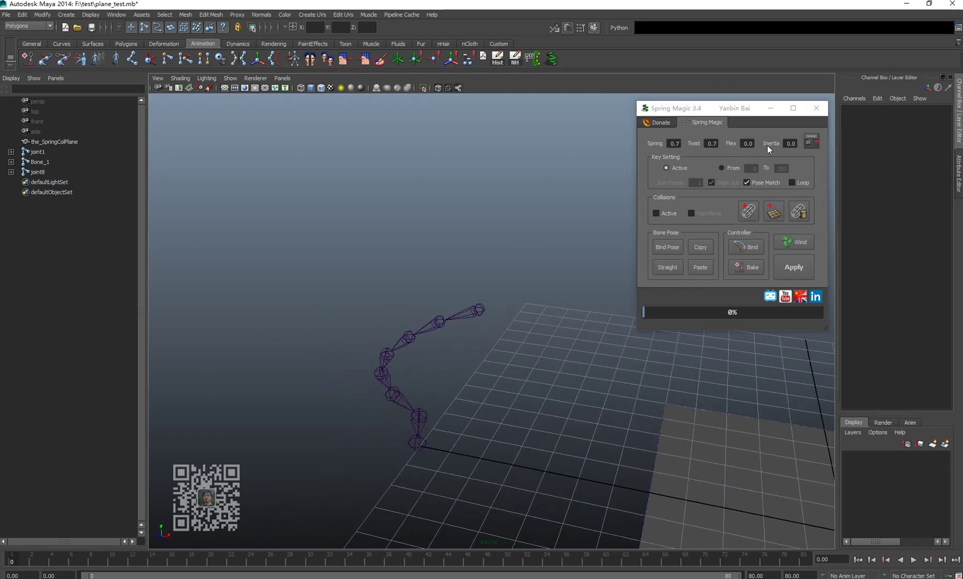
pyautogui.moveTo(458, 283); pyautogui.dragTo(502, 347)
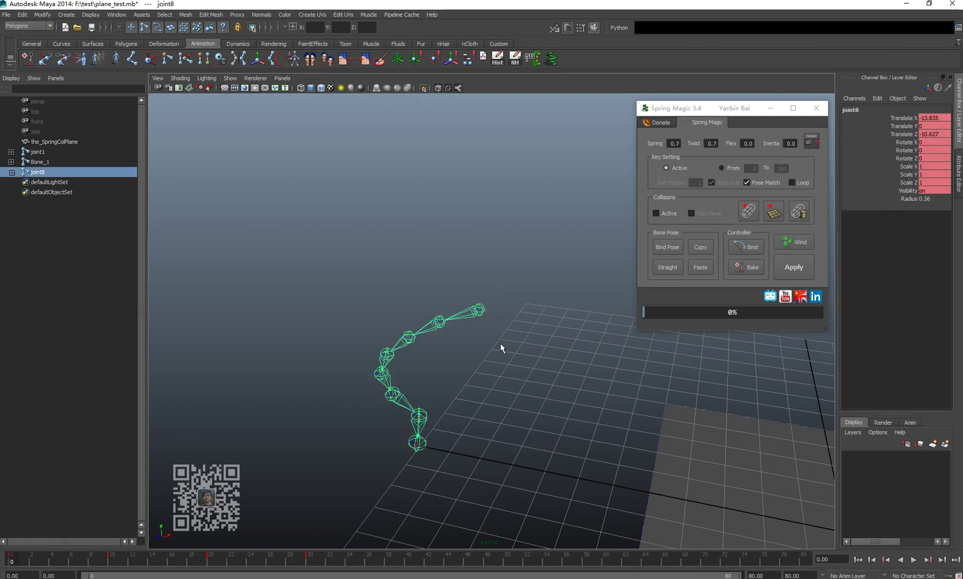
pyautogui.click(913, 560)
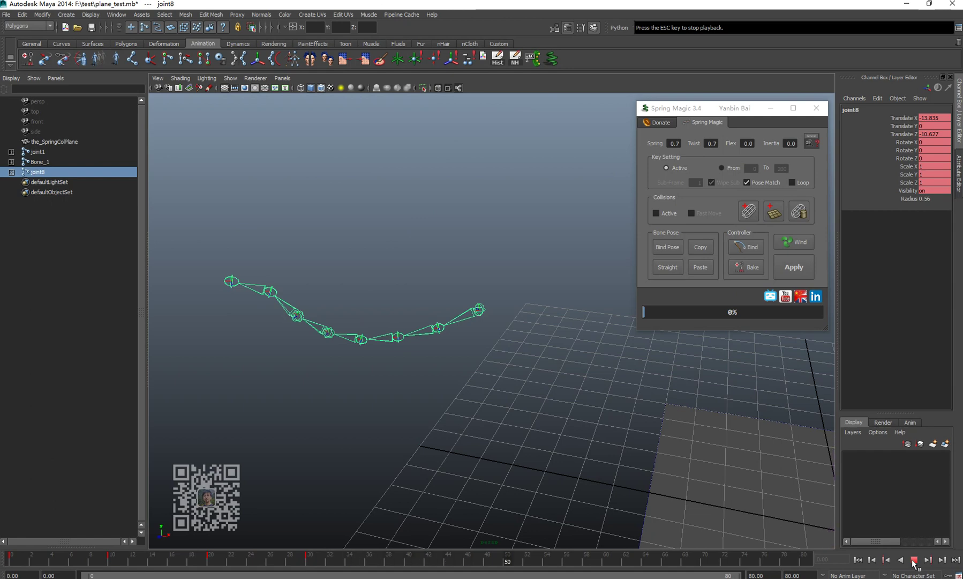
pyautogui.click(913, 560)
pyautogui.moveTo(219, 555); pyautogui.dragTo(6, 559)
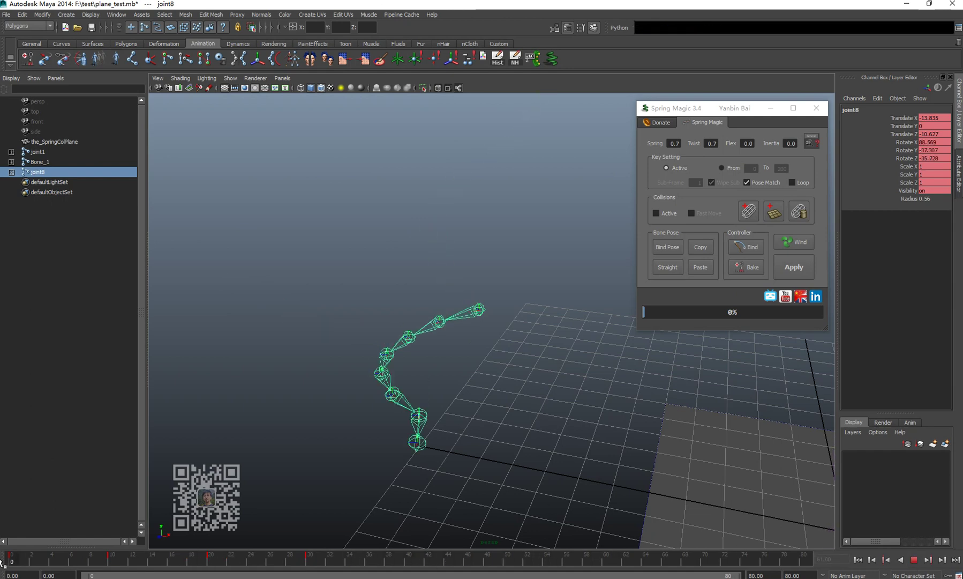
# Select all the joints in the joint8 chain's hierarchy
pyautogui.scroll(-2, 474, 407)
pyautogui.keyDown('alt'); pyautogui.moveTo(474, 407); pyautogui.dragTo(494, 412, button='middle'); pyautogui.keyUp('alt')
pyautogui.press('g')
# Try the spring calculation on the selected joints with Pose Match enabled, and undo it
pyautogui.click(803, 268)
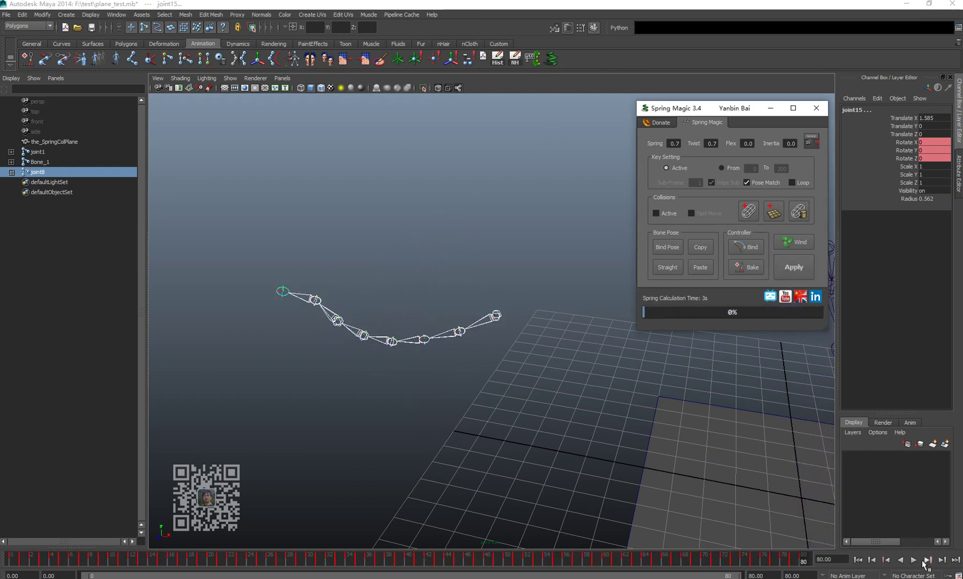
pyautogui.hotkey('ctrl', 'z')
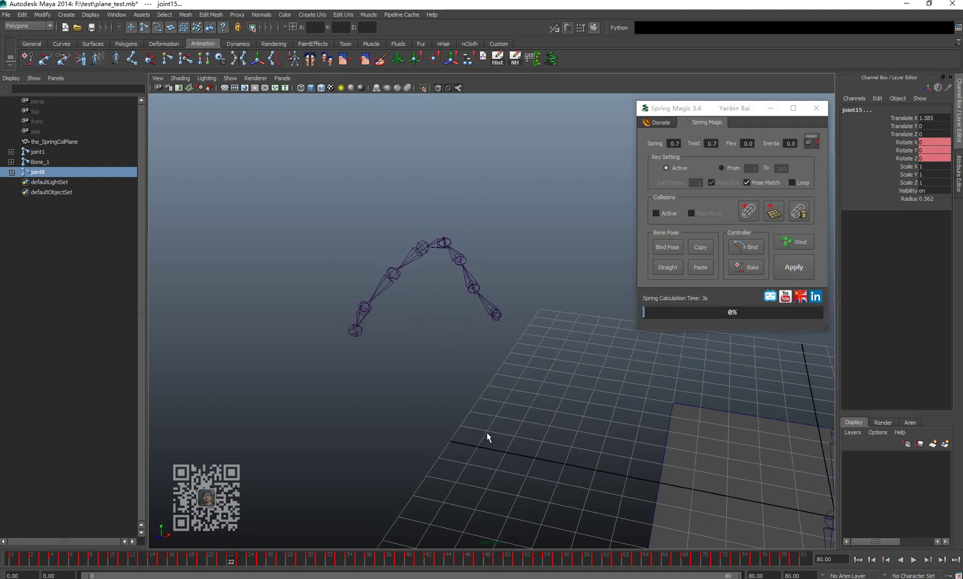
# Turn off Pose Match, apply the spring calculation to the selected joints and play back the result
pyautogui.click(747, 182)
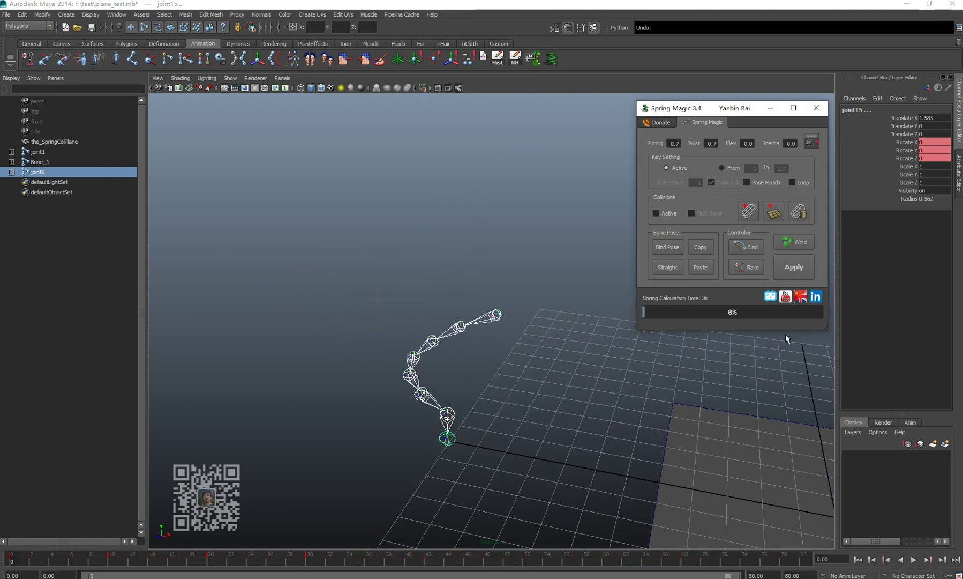
pyautogui.click(802, 268)
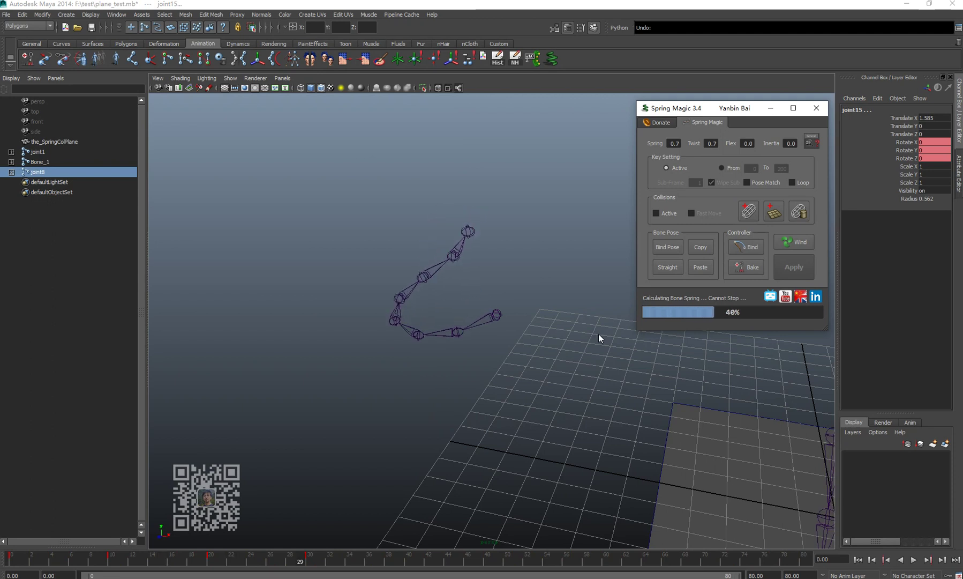
pyautogui.click(914, 560)
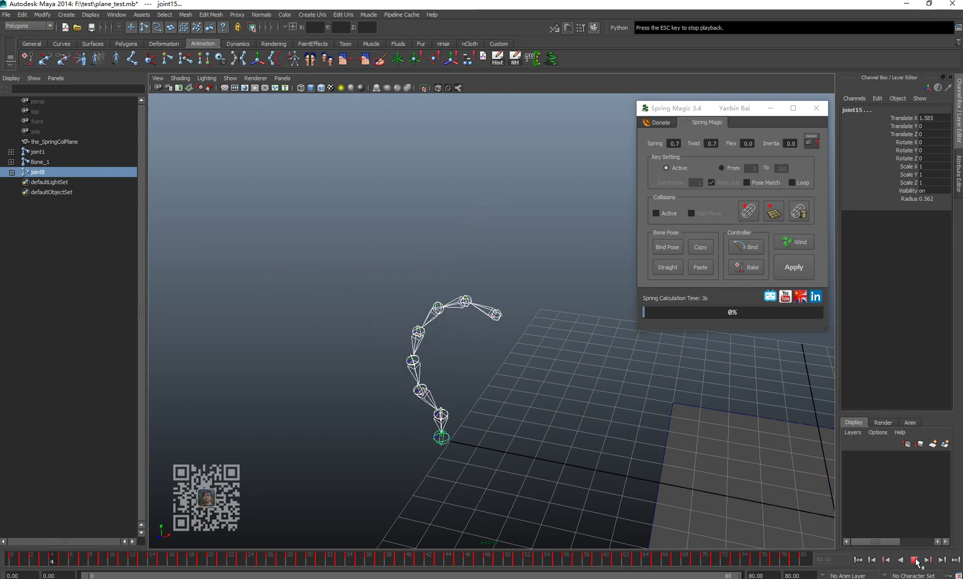
pyautogui.click(915, 560)
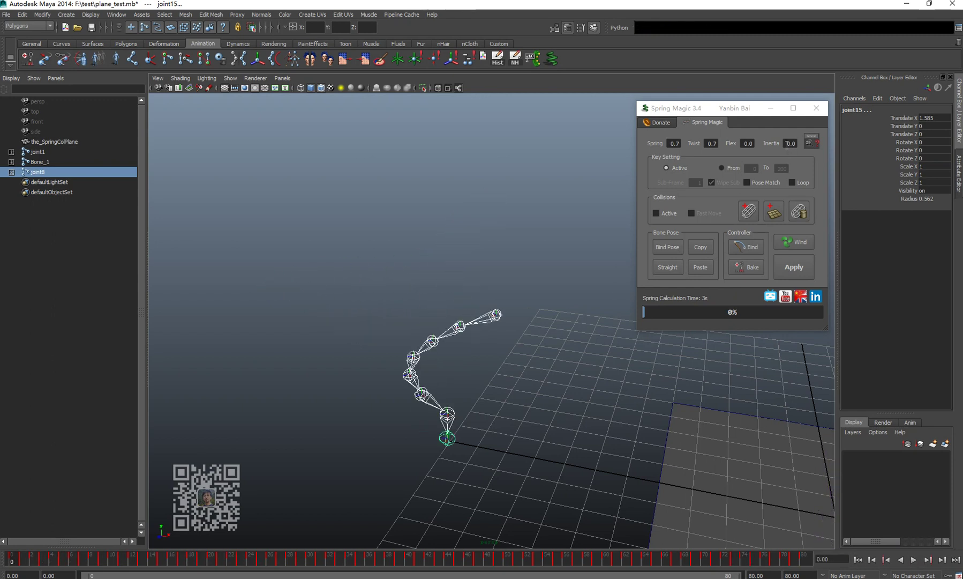
# Set Inertia to 0.8, apply the spring calculation to the joint chain and play back the motion
pyautogui.moveTo(787, 144); pyautogui.dragTo(804, 149)
pyautogui.write('0.8')
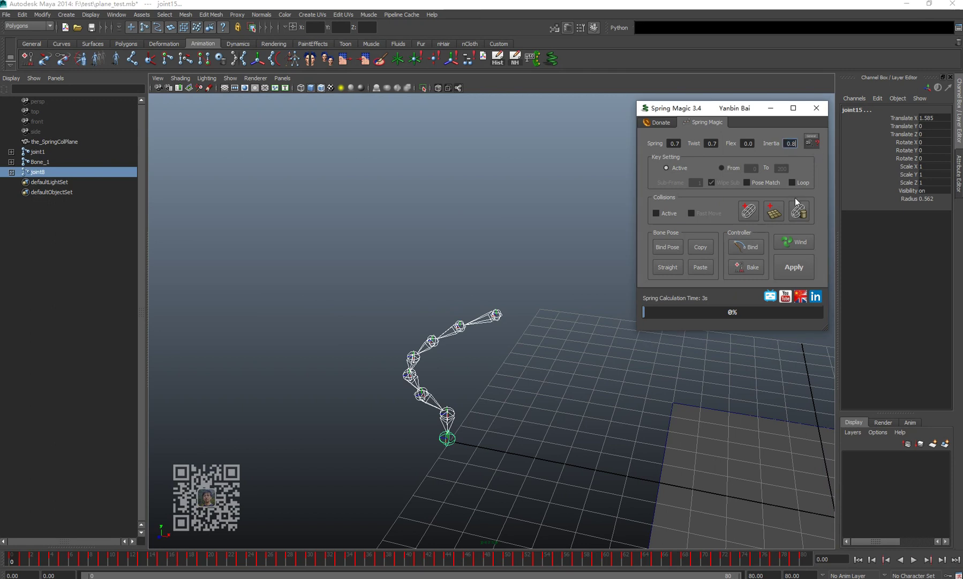
pyautogui.click(796, 269)
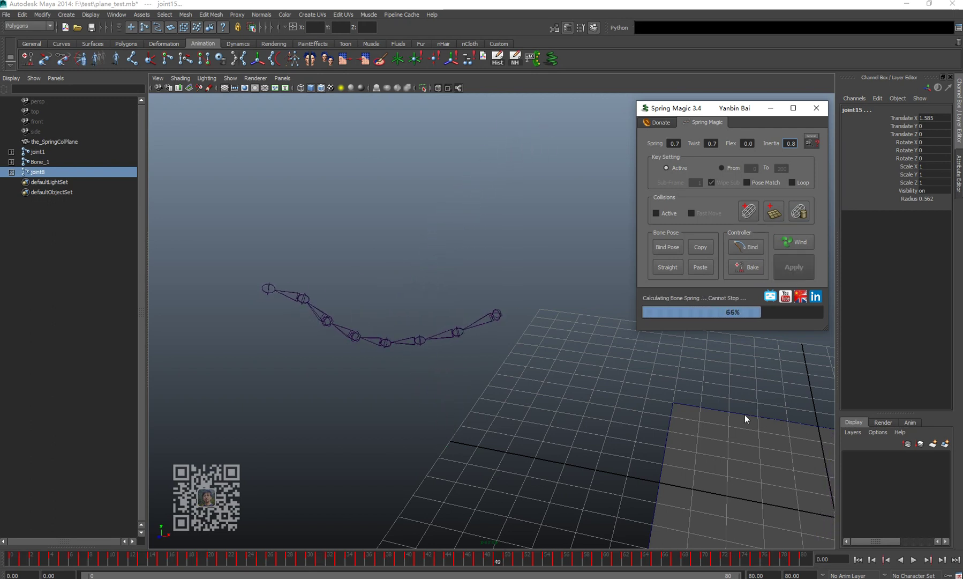
pyautogui.click(914, 559)
pyautogui.keyDown('alt'); pyautogui.moveTo(394, 421); pyautogui.dragTo(403, 406); pyautogui.keyUp('alt')
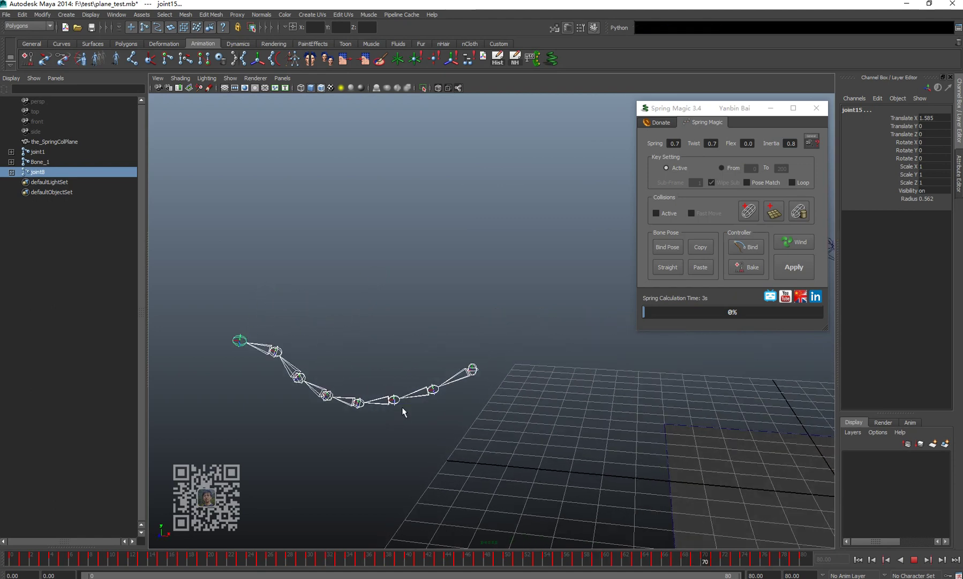
pyautogui.keyDown('alt'); pyautogui.moveTo(403, 405); pyautogui.dragTo(480, 348, button='middle'); pyautogui.keyUp('alt')
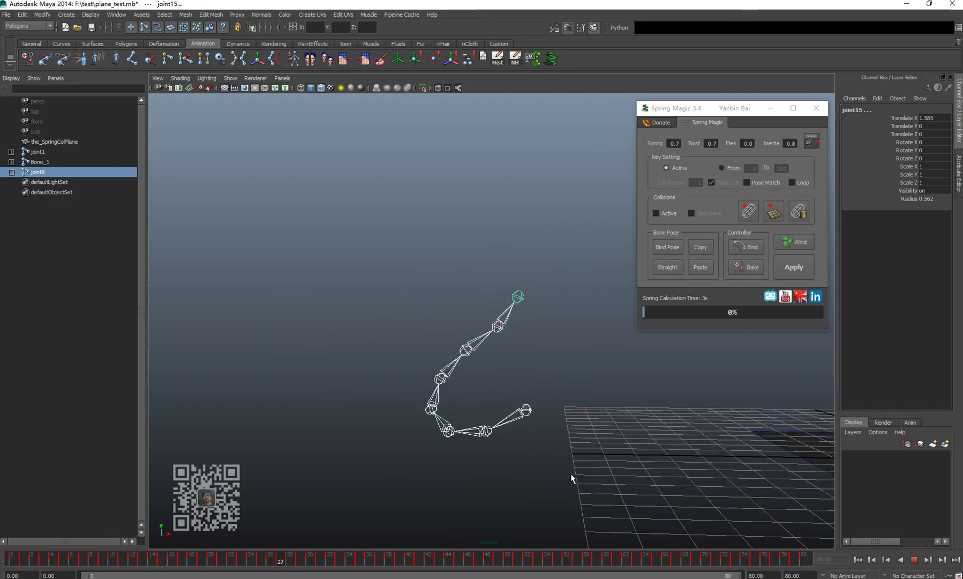
pyautogui.click(914, 559)
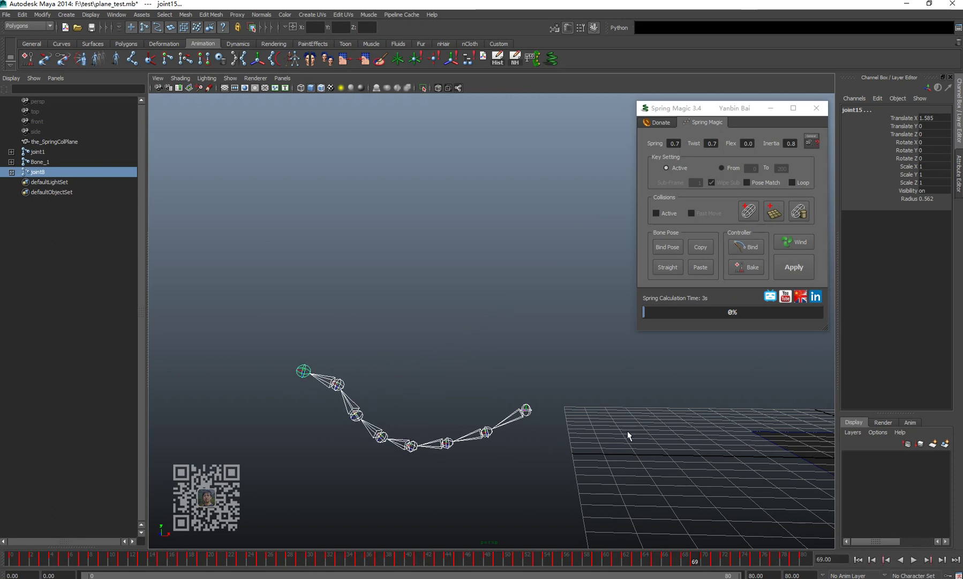
# Undo the spring calculation made with Inertia 0.8
pyautogui.hotkey('ctrl', 'z')
pyautogui.hotkey('ctrl', 'z')
pyautogui.hotkey('ctrl', 'z')
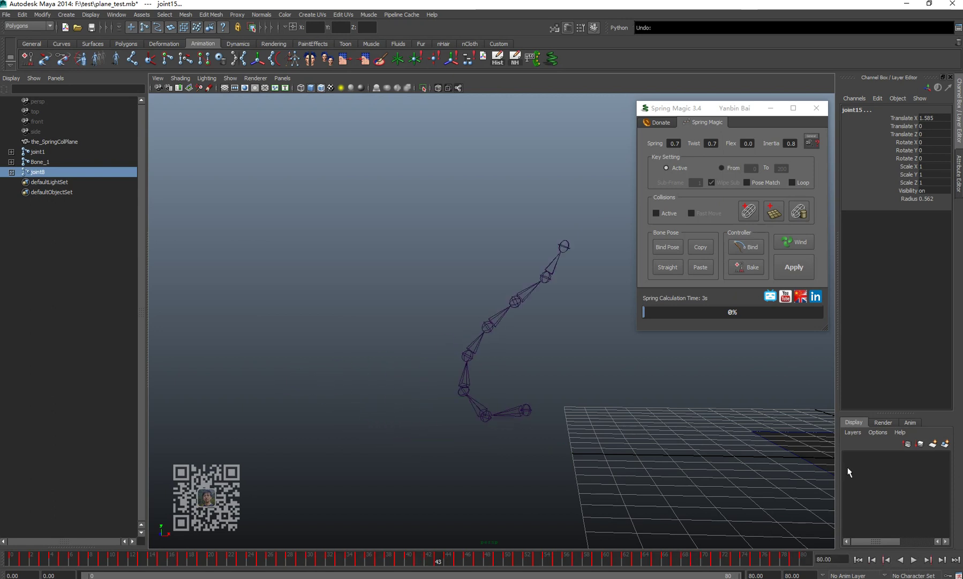
pyautogui.hotkey('ctrl', 'z')
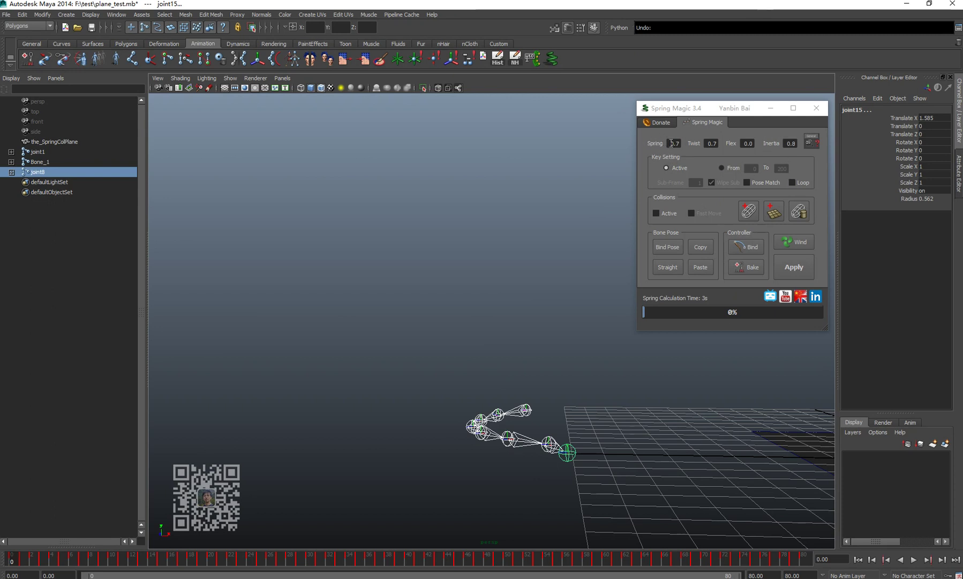
# Set Spring to 0.3, apply the spring calculation, play back the motion and return to the first frame
pyautogui.click(691, 153)
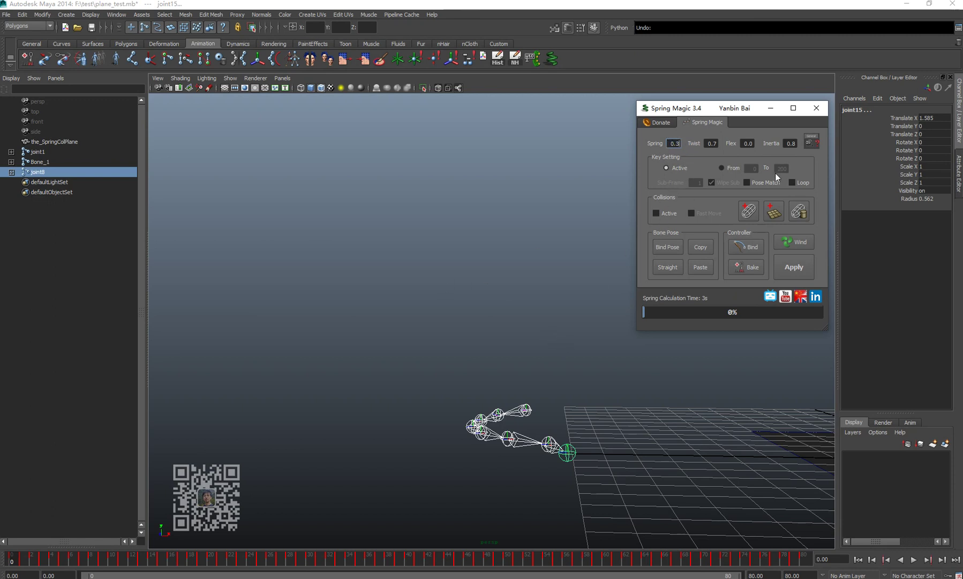
pyautogui.click(798, 267)
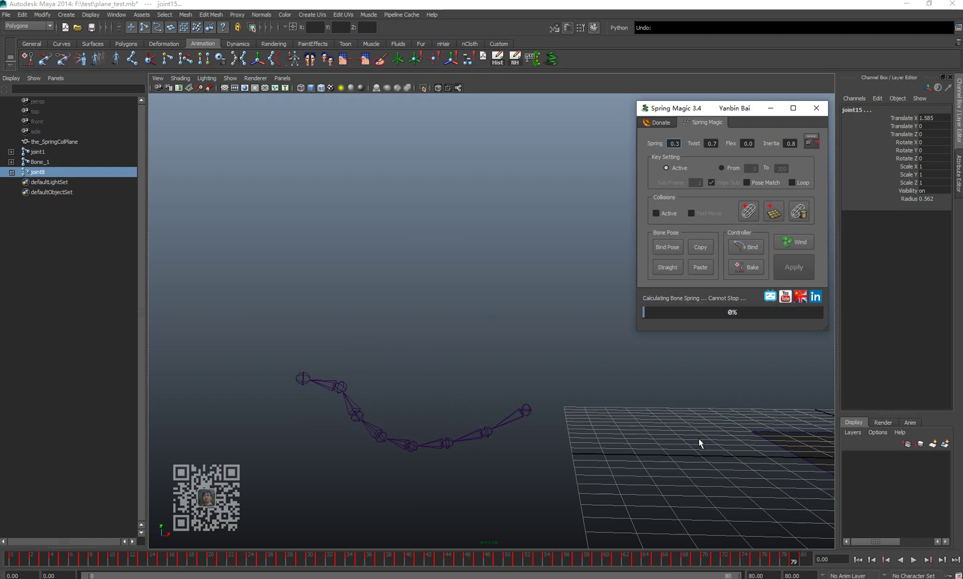
pyautogui.click(913, 559)
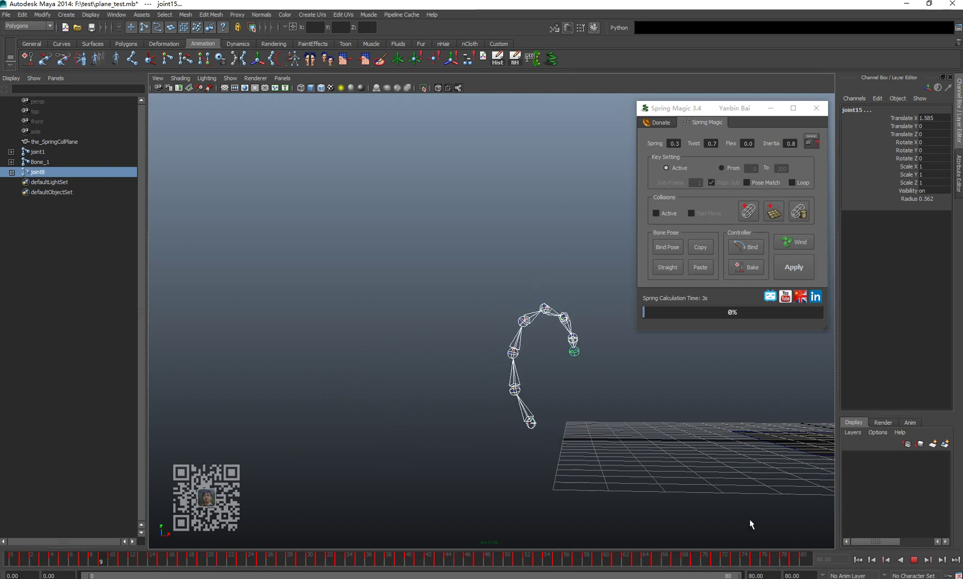
pyautogui.click(914, 560)
pyautogui.click(859, 559)
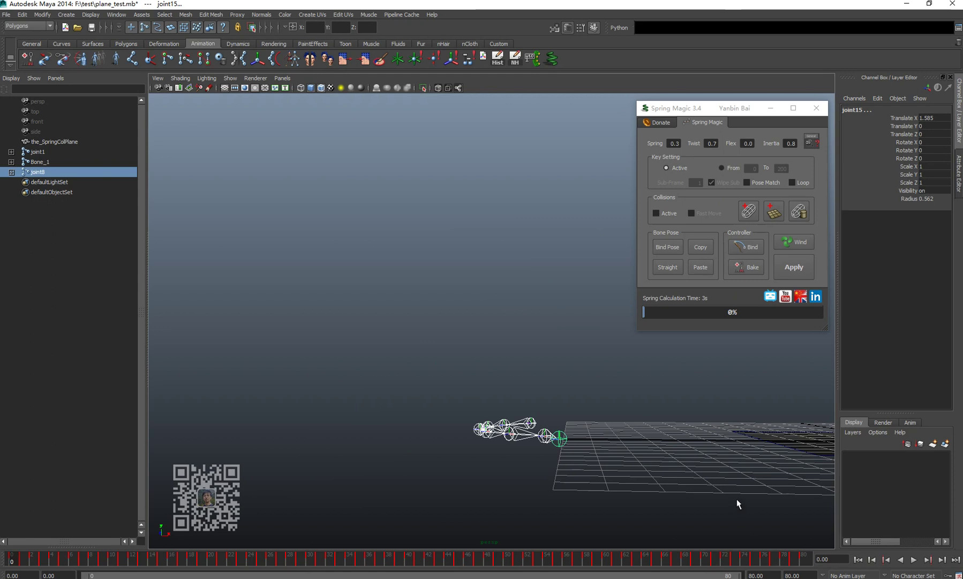
# Undo the spring calculation made with Spring 0.3 and go to the first frame
pyautogui.hotkey('ctrl', 'z')
pyautogui.hotkey('ctrl', 'z')
pyautogui.hotkey('ctrl', 'z')
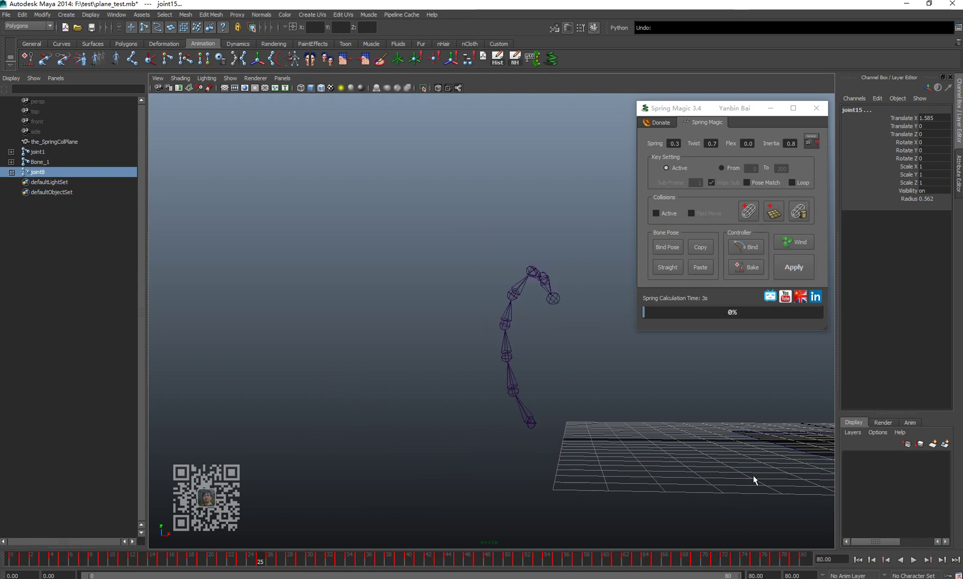
pyautogui.hotkey('alt', 'shift', 'v')
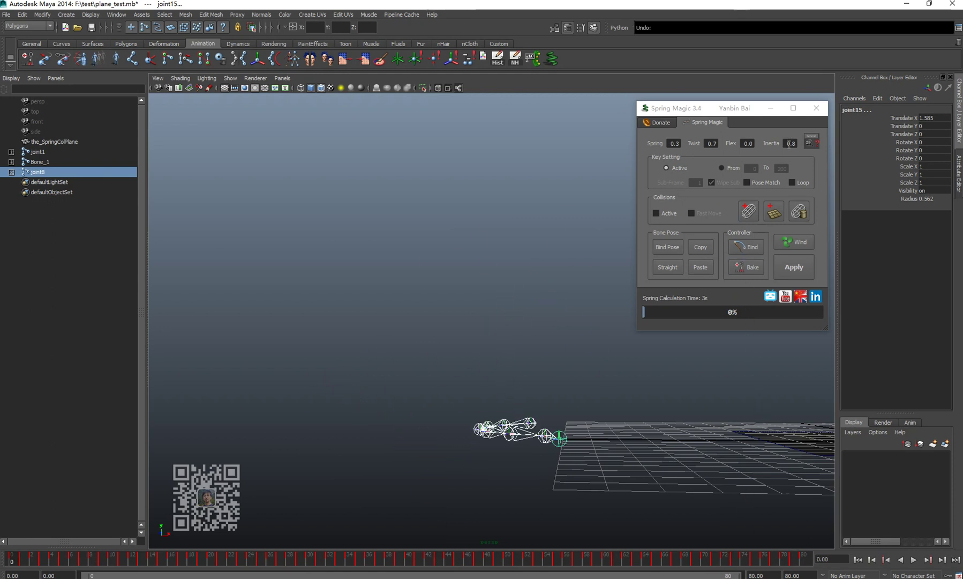
# Set Inertia to 0.5, apply the spring calculation, review the playback and return to the first frame
pyautogui.click(791, 143)
pyautogui.write('0.5')
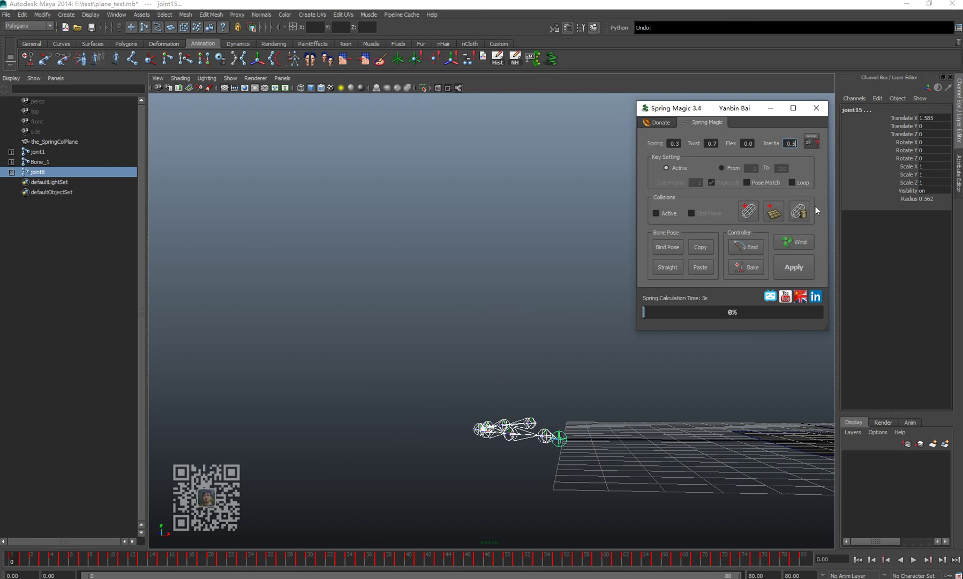
pyautogui.click(797, 269)
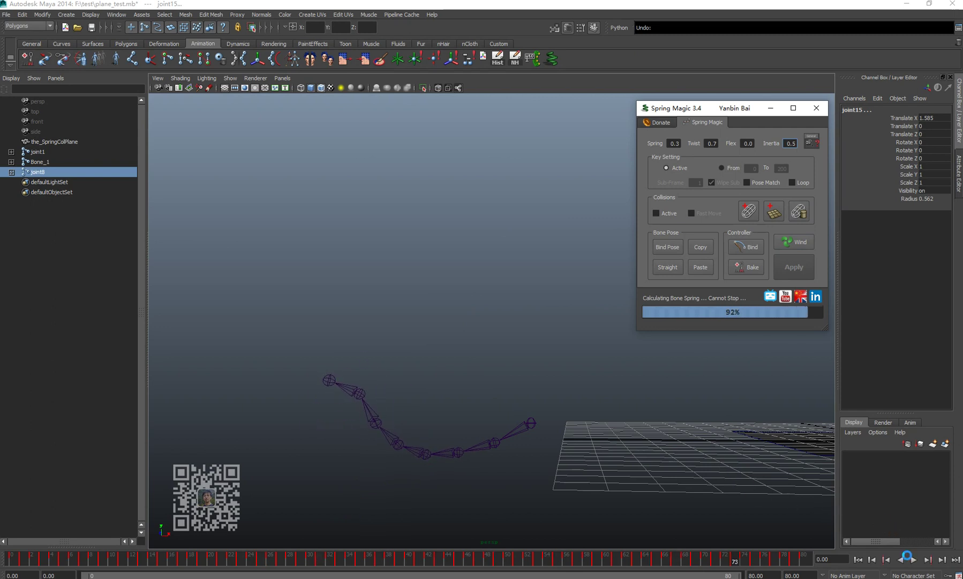
pyautogui.click(911, 559)
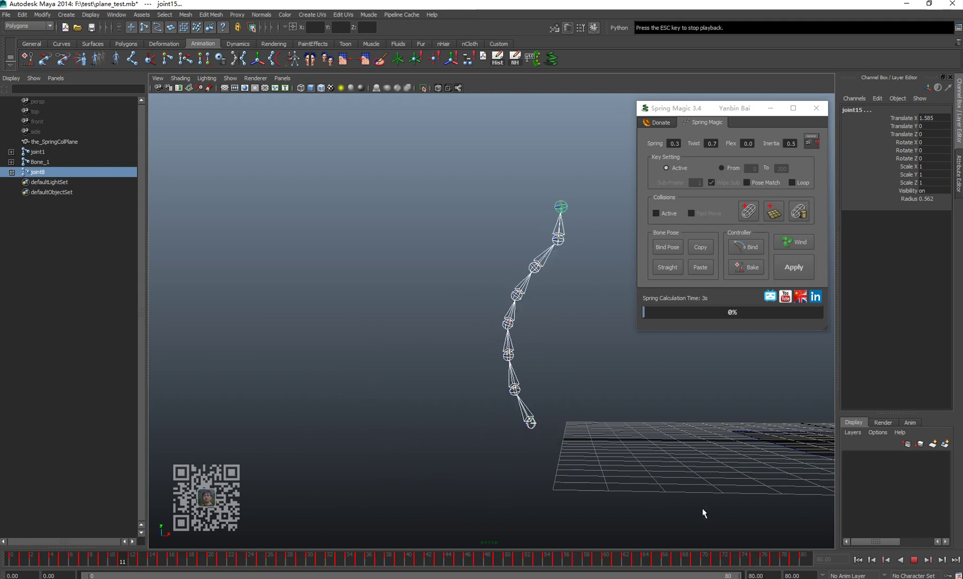
pyautogui.click(914, 559)
pyautogui.click(858, 560)
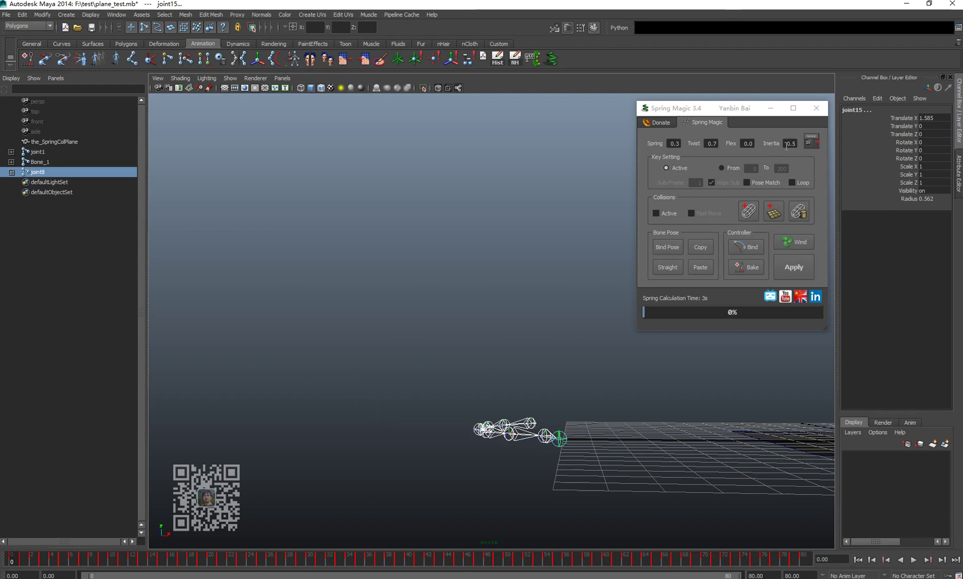
# Set Spring to 0.7, apply the spring calculation again, review the playback and rewind to the first frame
pyautogui.doubleClick(670, 143)
pyautogui.write('0.7')
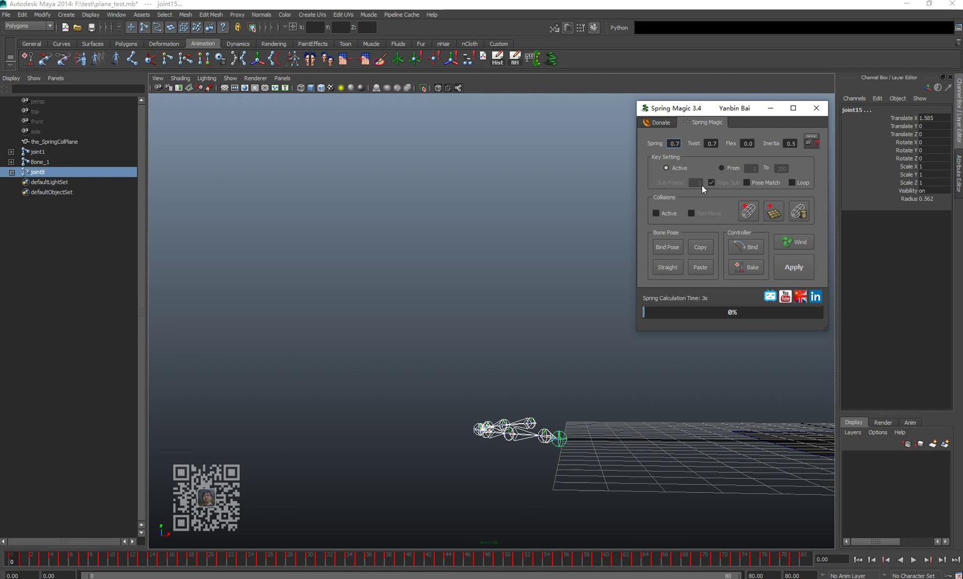
pyautogui.click(795, 271)
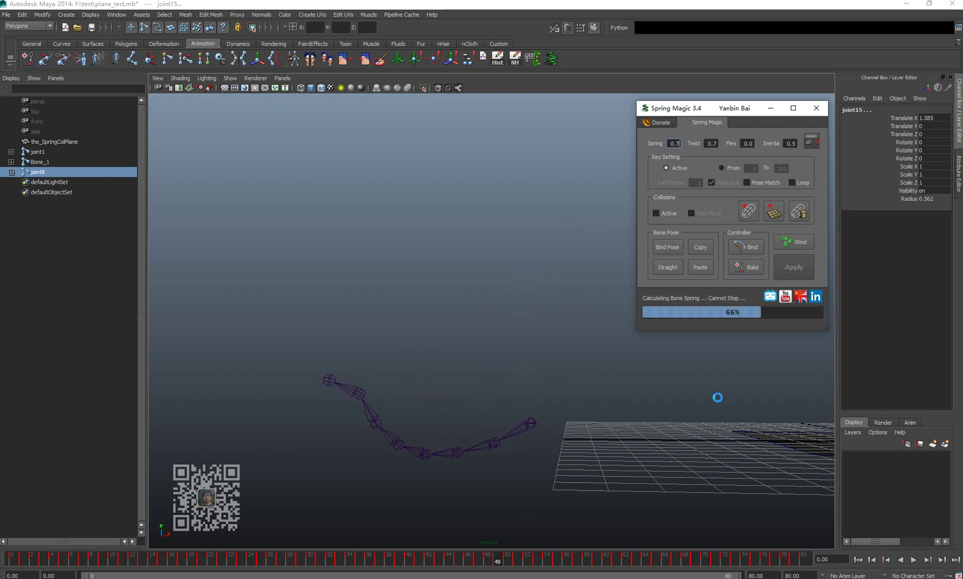
pyautogui.click(914, 559)
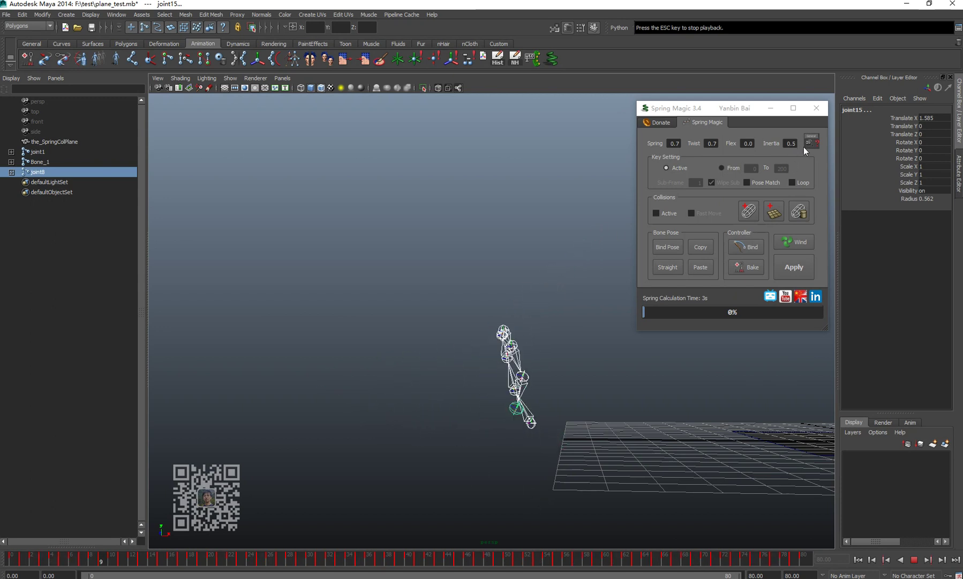
pyautogui.click(914, 558)
pyautogui.click(858, 559)
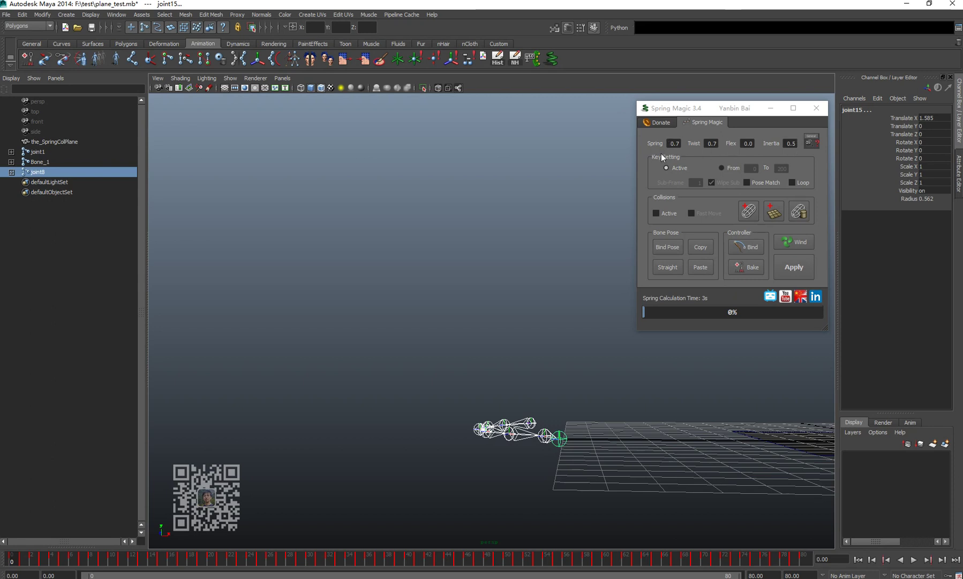
# Select the joint1 chain beside the collision plane and activate Spring Magic's collisions
pyautogui.keyDown('alt'); pyautogui.moveTo(548, 337); pyautogui.dragTo(567, 363); pyautogui.keyUp('alt')
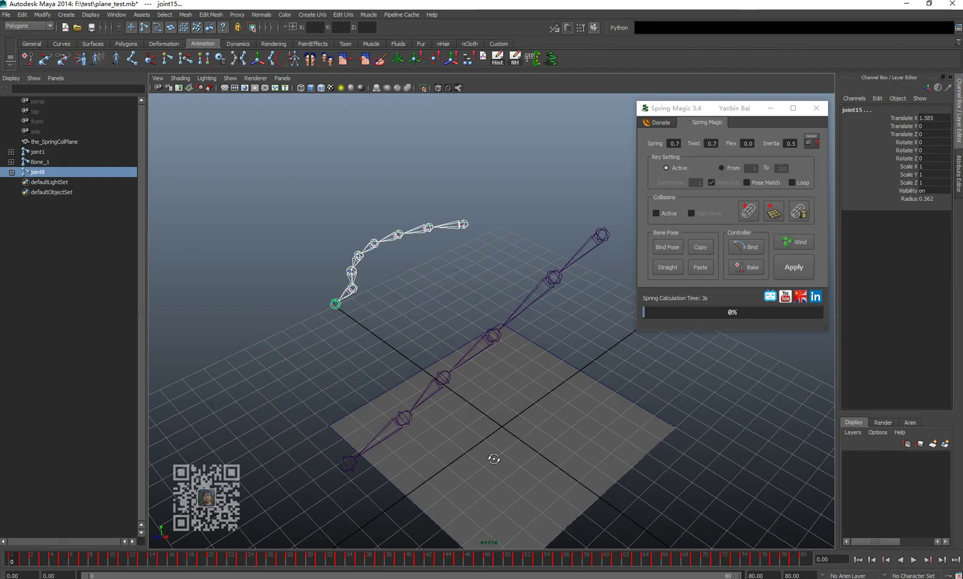
pyautogui.keyDown('alt'); pyautogui.moveTo(494, 458); pyautogui.dragTo(453, 456); pyautogui.keyUp('alt')
pyautogui.keyDown('alt'); pyautogui.moveTo(495, 404); pyautogui.dragTo(455, 378); pyautogui.keyUp('alt')
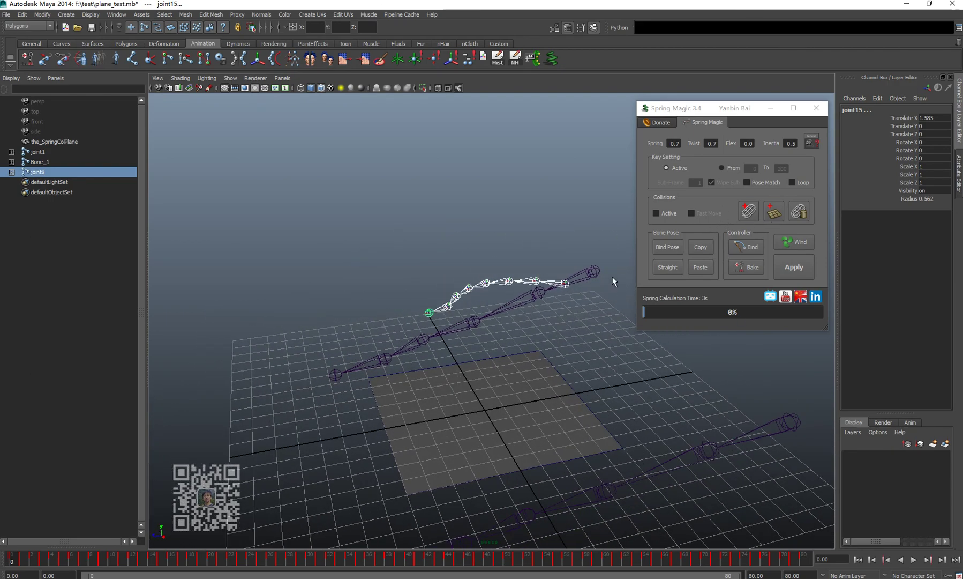
pyautogui.click(596, 274)
pyautogui.click(657, 213)
# Play back the joint1 chain's existing motion against the collision plane and return to the first frame
pyautogui.keyDown('alt'); pyautogui.moveTo(481, 375); pyautogui.dragTo(500, 422, button='right'); pyautogui.keyUp('alt')
pyautogui.keyDown('alt'); pyautogui.moveTo(500, 422); pyautogui.dragTo(515, 403, button='middle'); pyautogui.keyUp('alt')
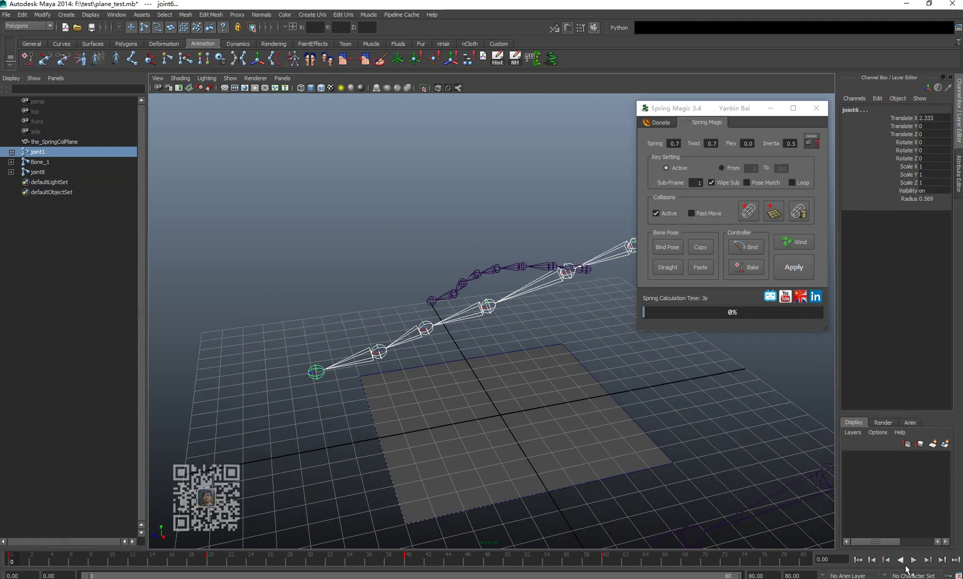
pyautogui.click(913, 560)
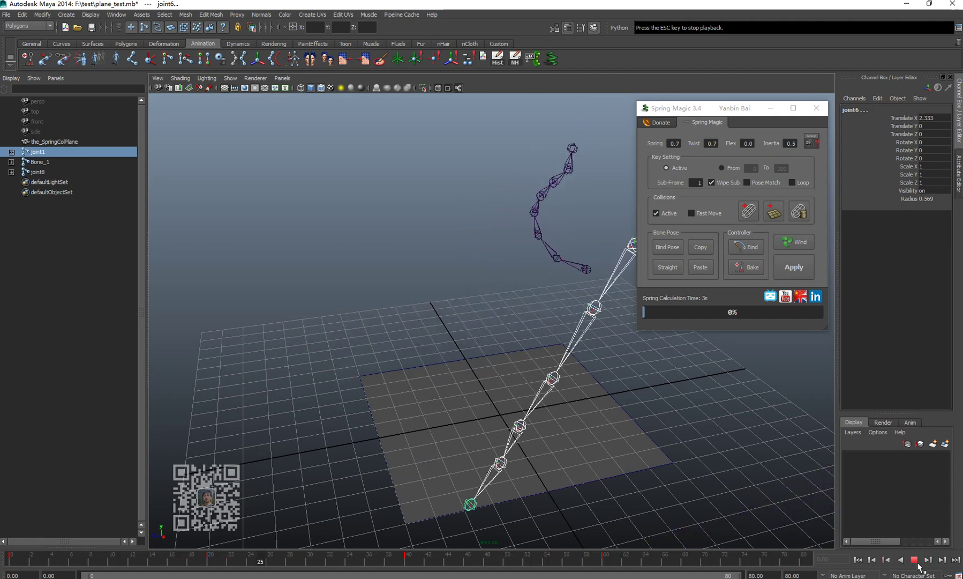
pyautogui.click(914, 560)
pyautogui.click(857, 559)
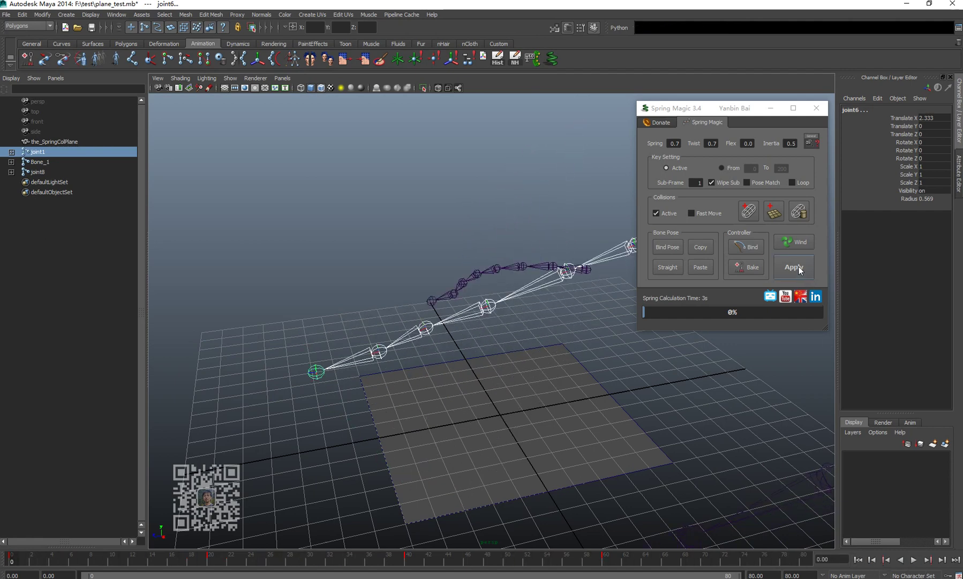
# Apply the spring calculation to the joint1 chain with collisions active, review the playback and return to the first frame
pyautogui.click(794, 267)
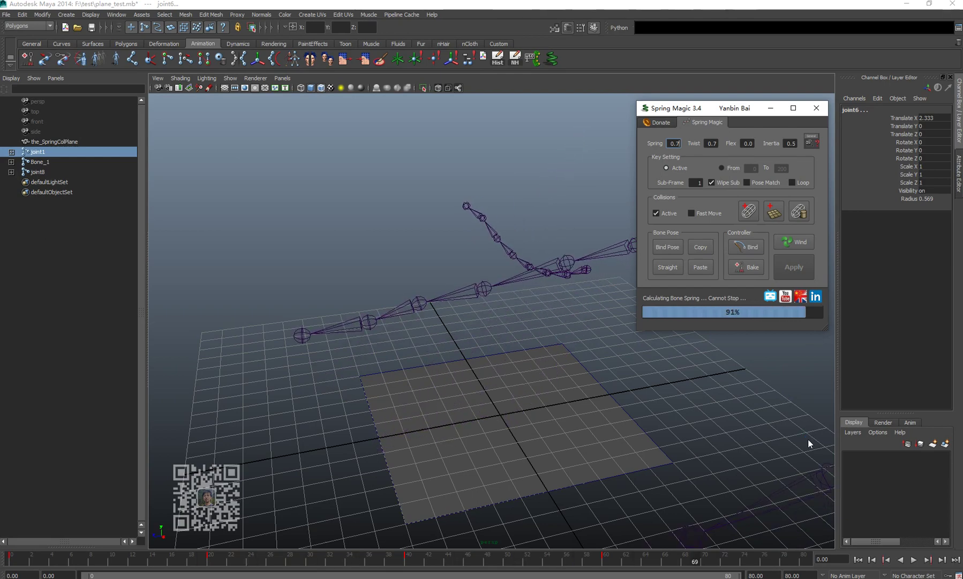
pyautogui.click(914, 559)
pyautogui.keyDown('alt'); pyautogui.moveTo(595, 450); pyautogui.dragTo(509, 475); pyautogui.keyUp('alt')
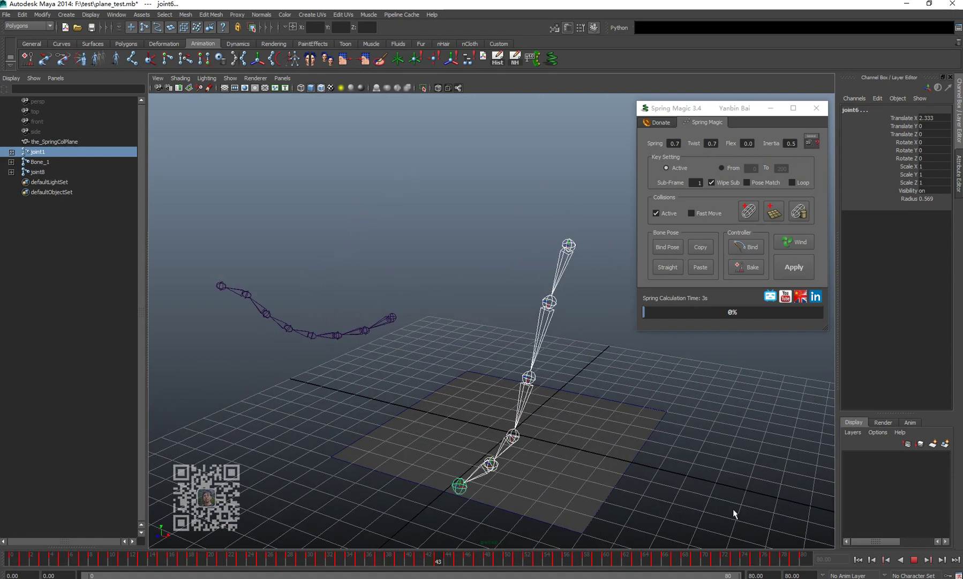
pyautogui.click(914, 561)
pyautogui.click(857, 559)
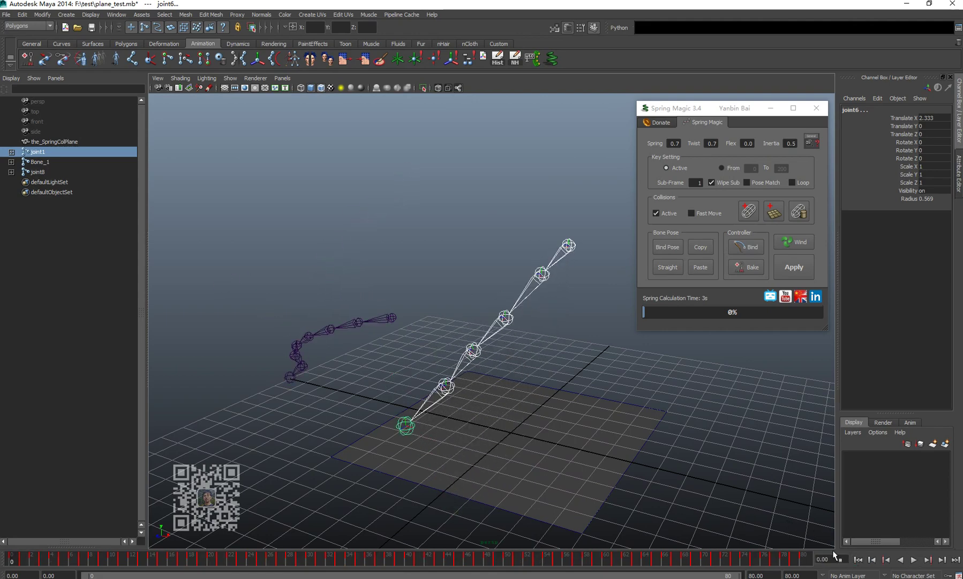
# Tilt the collision plane about -18.2° around X and reapply the spring calculation to the joint1 chain
pyautogui.keyDown('alt'); pyautogui.moveTo(622, 439); pyautogui.dragTo(547, 483); pyautogui.keyUp('alt')
pyautogui.click(440, 455)
pyautogui.keyDown('alt'); pyautogui.moveTo(440, 456); pyautogui.dragTo(481, 397); pyautogui.keyUp('alt')
pyautogui.press('w')
pyautogui.click(562, 257)
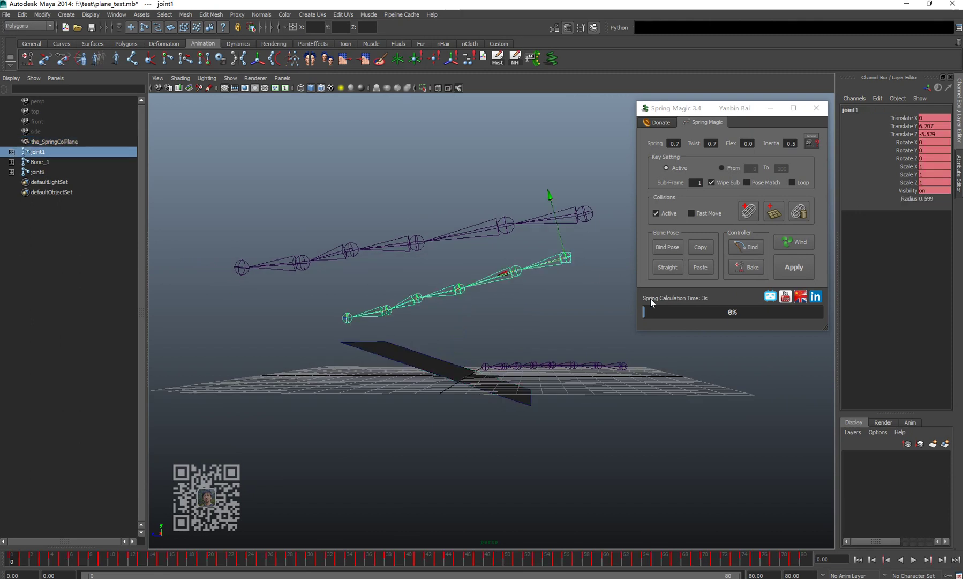
pyautogui.click(808, 270)
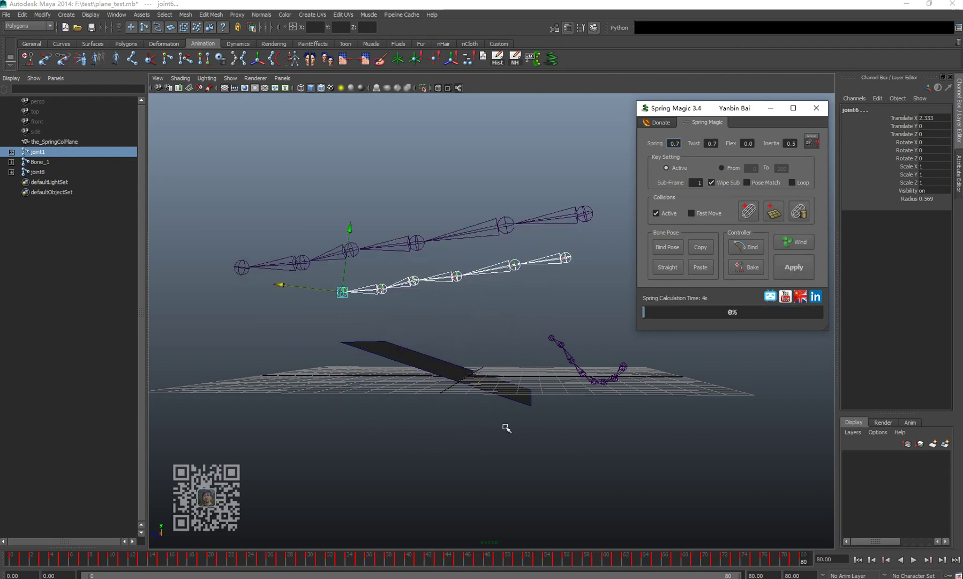
# Play back the joint1 chain's collision with the tilted plane and rewind to the first frame
pyautogui.keyDown('alt'); pyautogui.moveTo(505, 427); pyautogui.dragTo(505, 438); pyautogui.keyUp('alt')
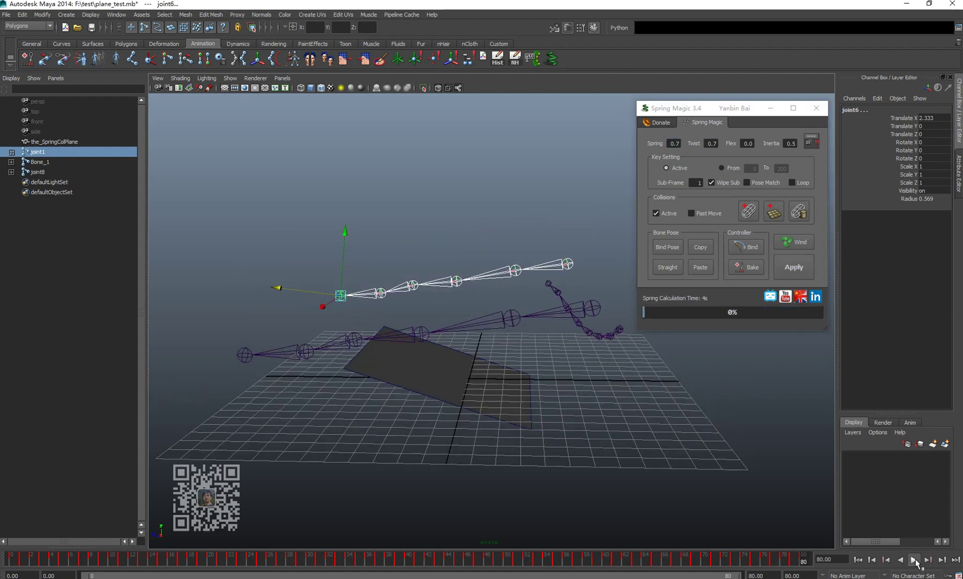
pyautogui.click(915, 560)
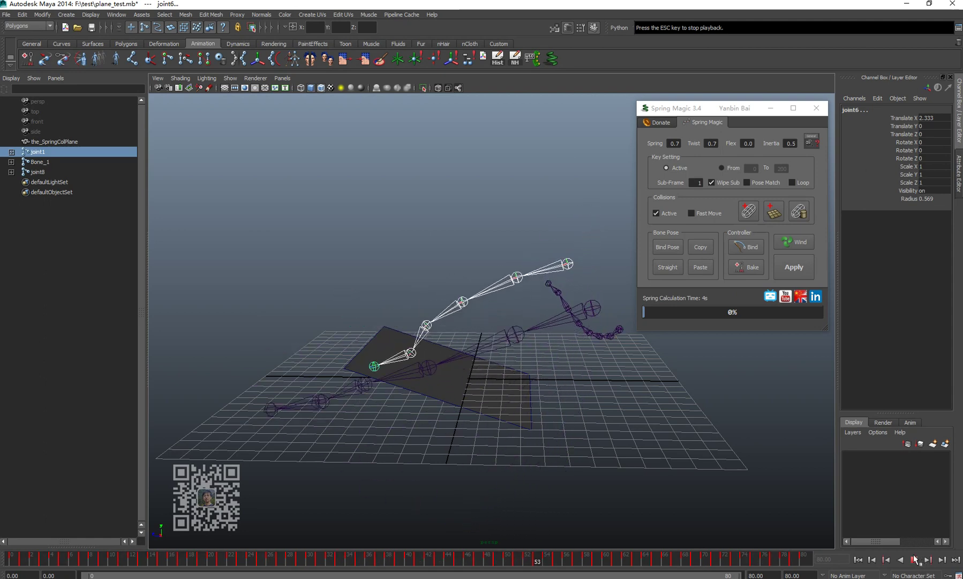
pyautogui.click(914, 559)
pyautogui.click(858, 560)
pyautogui.scroll(2, 588, 471)
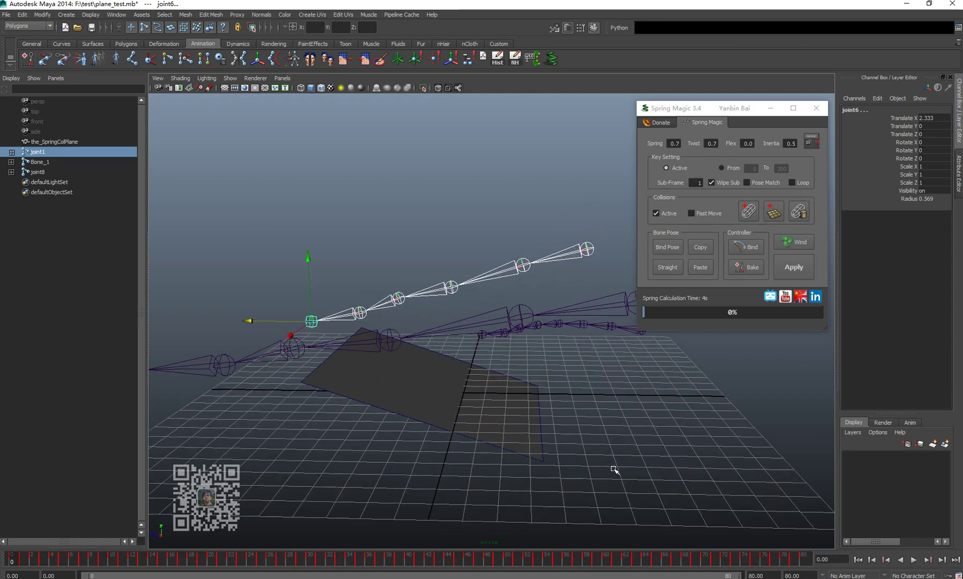
# Select the tilted collision plane and examine its front and back faces from above and below
pyautogui.keyDown('alt'); pyautogui.moveTo(588, 471); pyautogui.dragTo(391, 364); pyautogui.keyUp('alt')
pyautogui.click(450, 387)
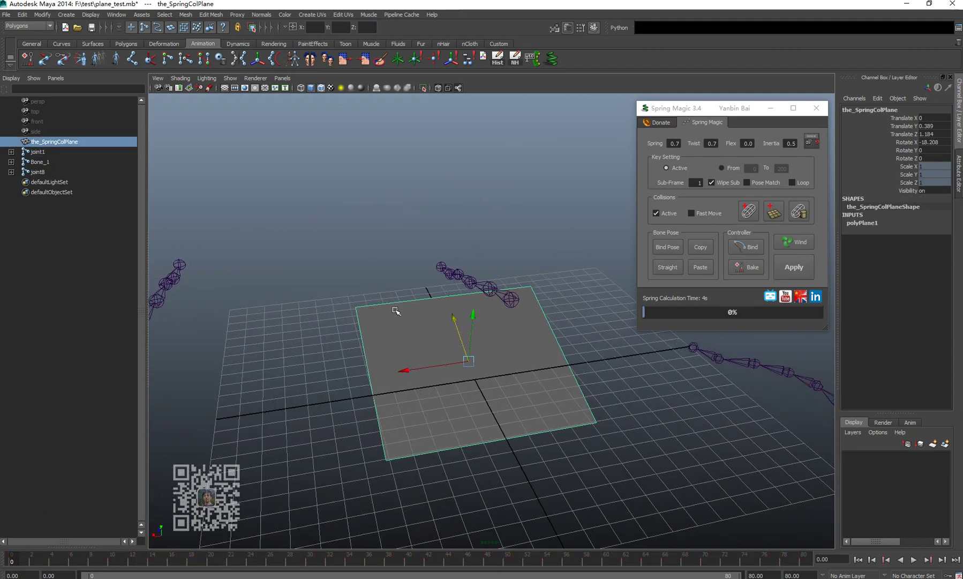
pyautogui.keyDown('alt'); pyautogui.moveTo(373, 443); pyautogui.dragTo(467, 382); pyautogui.keyUp('alt')
pyautogui.keyDown('alt'); pyautogui.moveTo(386, 390); pyautogui.dragTo(503, 256); pyautogui.keyUp('alt')
pyautogui.keyDown('alt'); pyautogui.moveTo(333, 446); pyautogui.dragTo(505, 376); pyautogui.keyUp('alt')
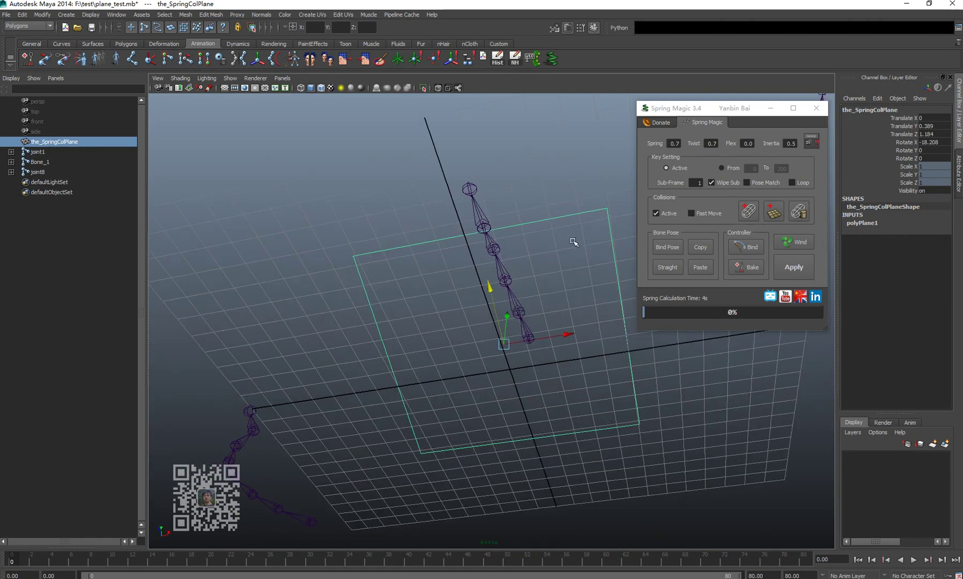
pyautogui.keyDown('alt'); pyautogui.moveTo(612, 305); pyautogui.dragTo(556, 328, button='middle'); pyautogui.keyUp('alt')
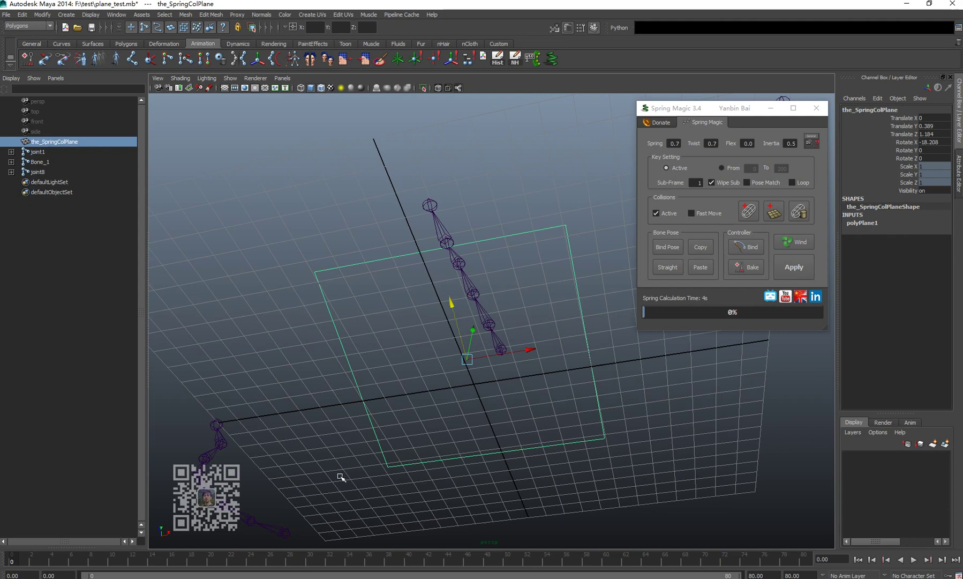
pyautogui.keyDown('alt'); pyautogui.moveTo(344, 346); pyautogui.dragTo(388, 390); pyautogui.keyUp('alt')
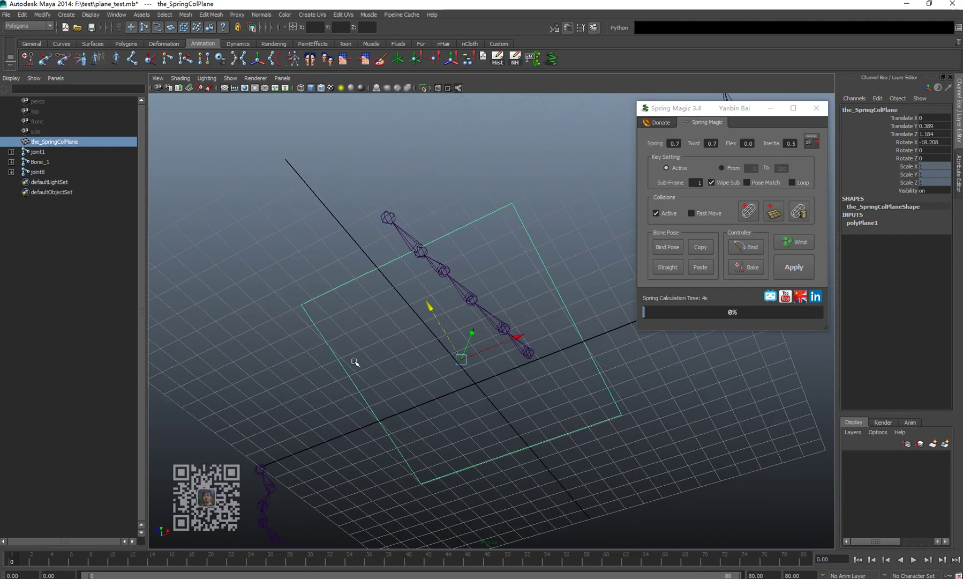
pyautogui.keyDown('alt'); pyautogui.moveTo(406, 338); pyautogui.dragTo(504, 401); pyautogui.keyUp('alt')
# Replace the tilted collision plane with a new Spring Magic collision plane, 14.3 wide and 16.2 high
pyautogui.press('Delete')
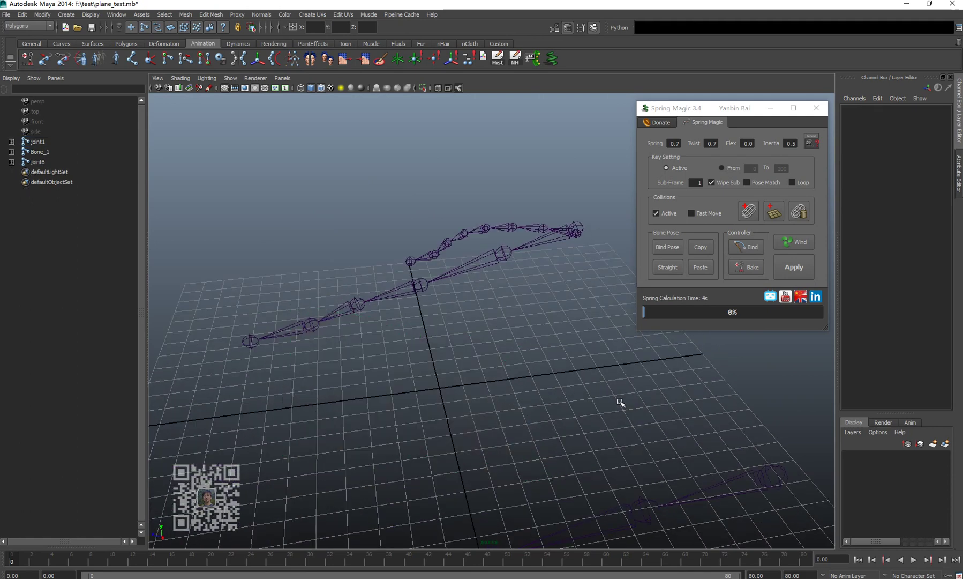
pyautogui.click(774, 214)
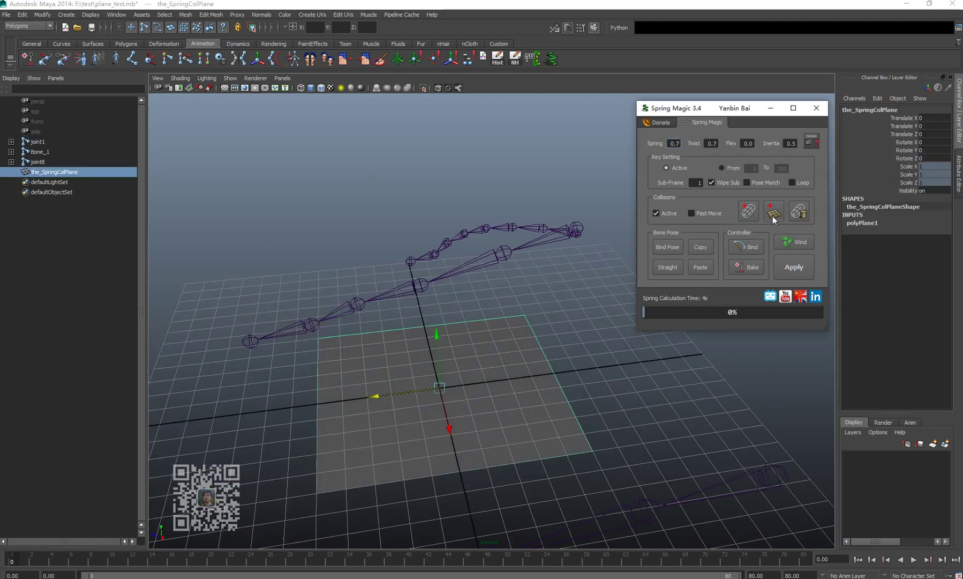
pyautogui.click(863, 224)
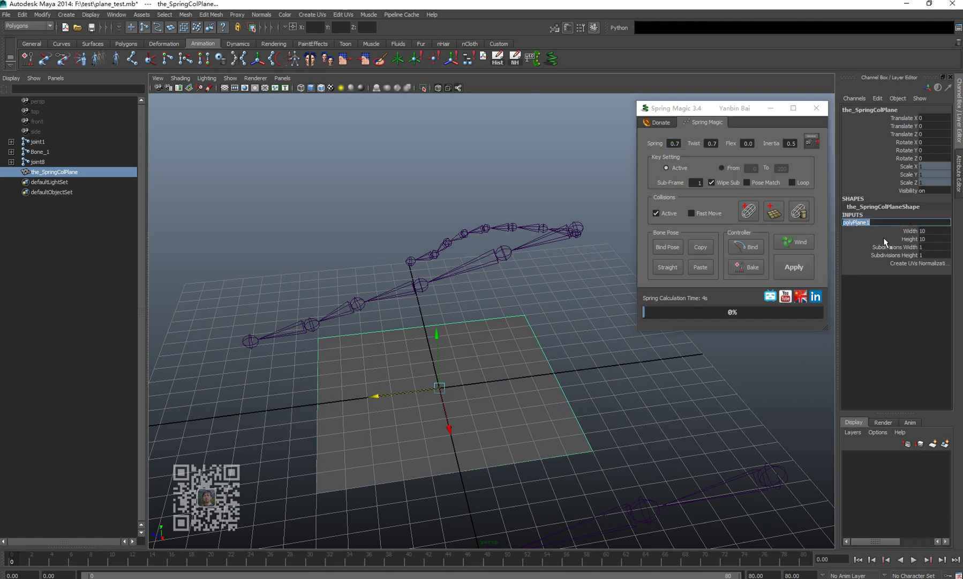
pyautogui.click(906, 166)
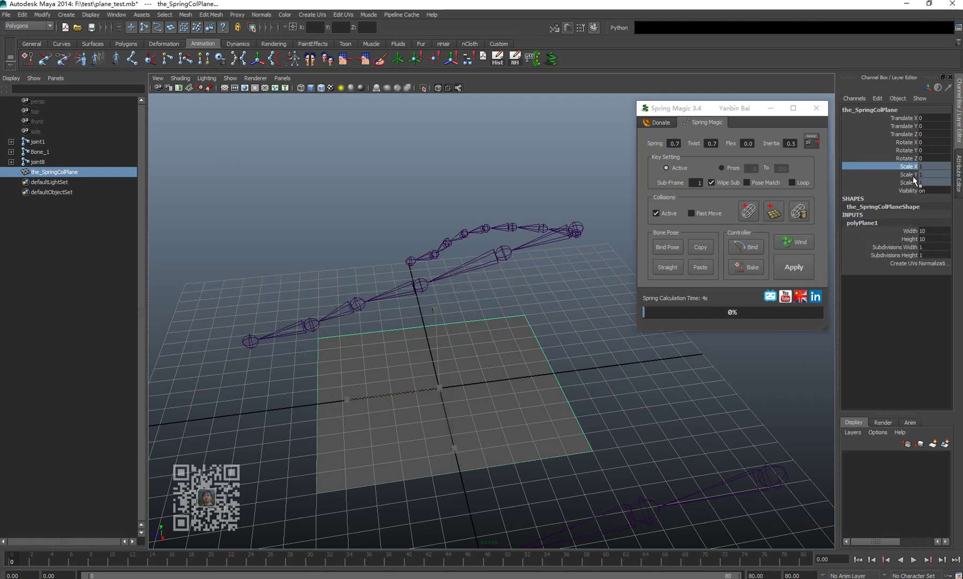
pyautogui.keyDown('alt'); pyautogui.moveTo(485, 376); pyautogui.dragTo(493, 381); pyautogui.keyUp('alt')
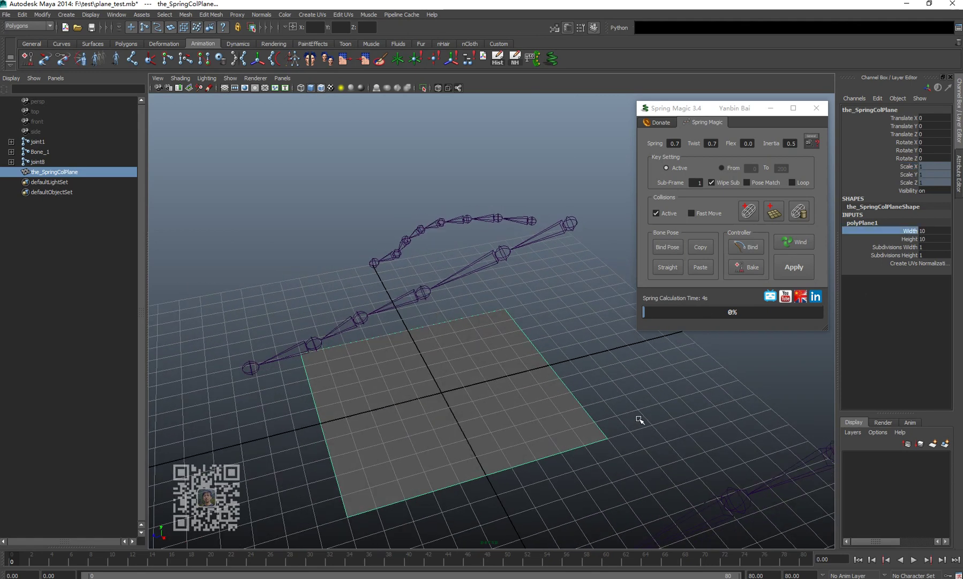
pyautogui.moveTo(639, 419); pyautogui.dragTo(663, 419, button='middle')
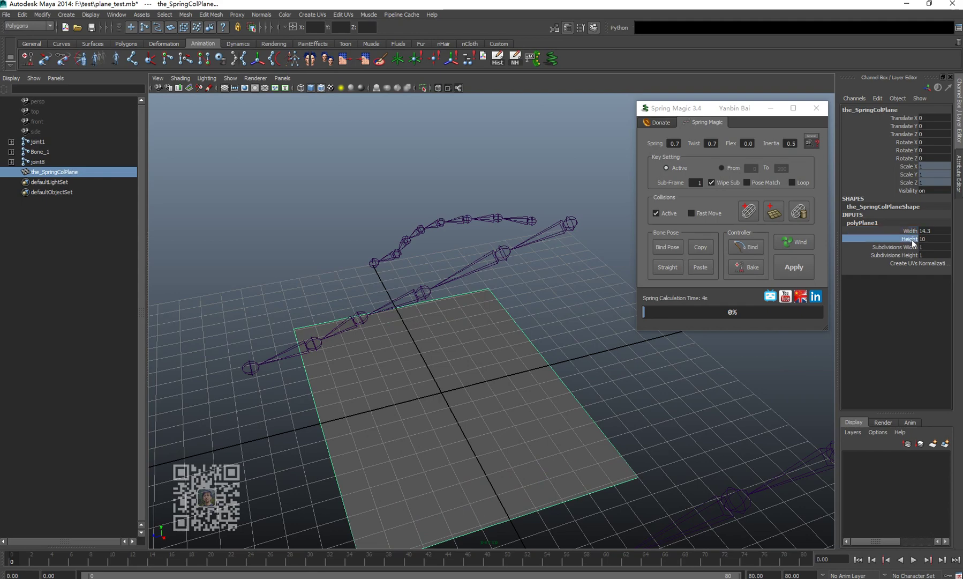
pyautogui.moveTo(557, 423); pyautogui.dragTo(594, 423, button='middle')
# Move the new collision plane to Translate Y 0.647 and Translate Z 1.198, and key it at frame 0
pyautogui.keyDown('alt'); pyautogui.moveTo(595, 423); pyautogui.dragTo(519, 422); pyautogui.keyUp('alt')
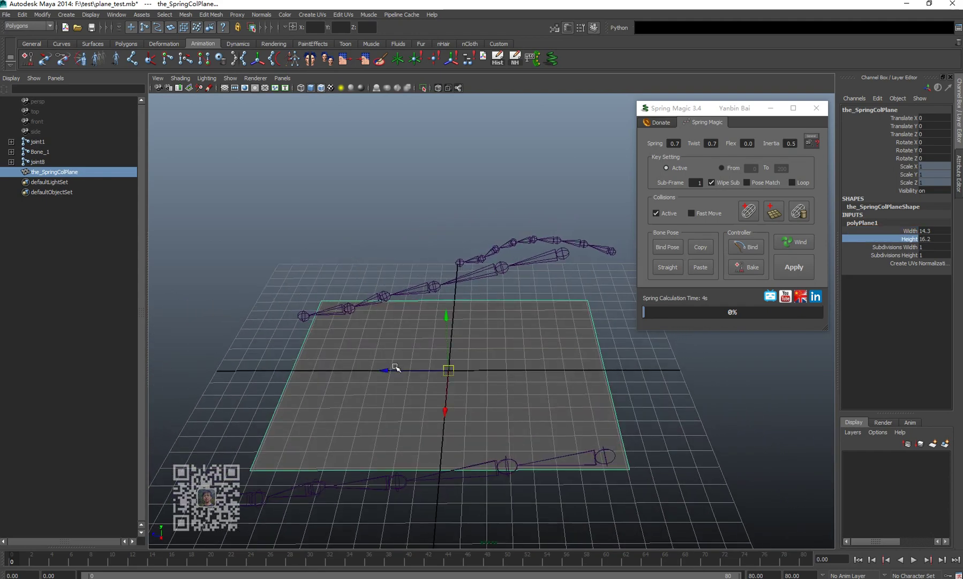
pyautogui.moveTo(397, 369); pyautogui.dragTo(374, 370)
pyautogui.moveTo(422, 341)
pyautogui.mouseDown()
pyautogui.moveTo(422, 328)
pyautogui.moveTo(402, 356)
pyautogui.moveTo(410, 350)
pyautogui.mouseUp()
pyautogui.press('s')
# Scrub through the joint chain's motion to frame 22 and key the collision plane there
pyautogui.keyDown('alt'); pyautogui.moveTo(338, 428); pyautogui.dragTo(391, 428, button='right'); pyautogui.keyUp('alt')
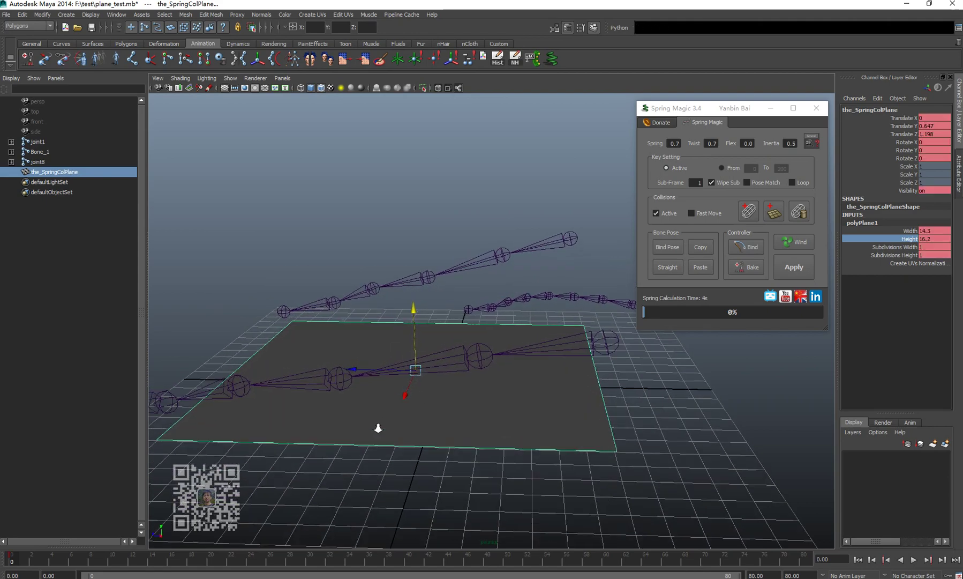
pyautogui.keyDown('alt'); pyautogui.moveTo(422, 381); pyautogui.dragTo(365, 398, button='middle'); pyautogui.keyUp('alt')
pyautogui.keyDown('alt'); pyautogui.moveTo(366, 398); pyautogui.dragTo(392, 362); pyautogui.keyUp('alt')
pyautogui.keyDown('alt'); pyautogui.moveTo(392, 362); pyautogui.dragTo(369, 357, button='right'); pyautogui.keyUp('alt')
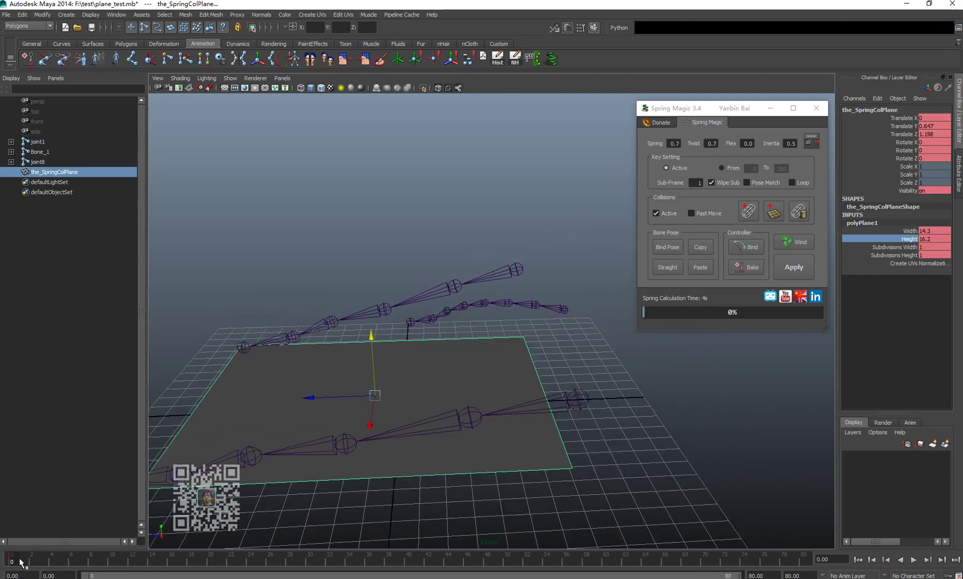
pyautogui.hotkey('alt', 'v')
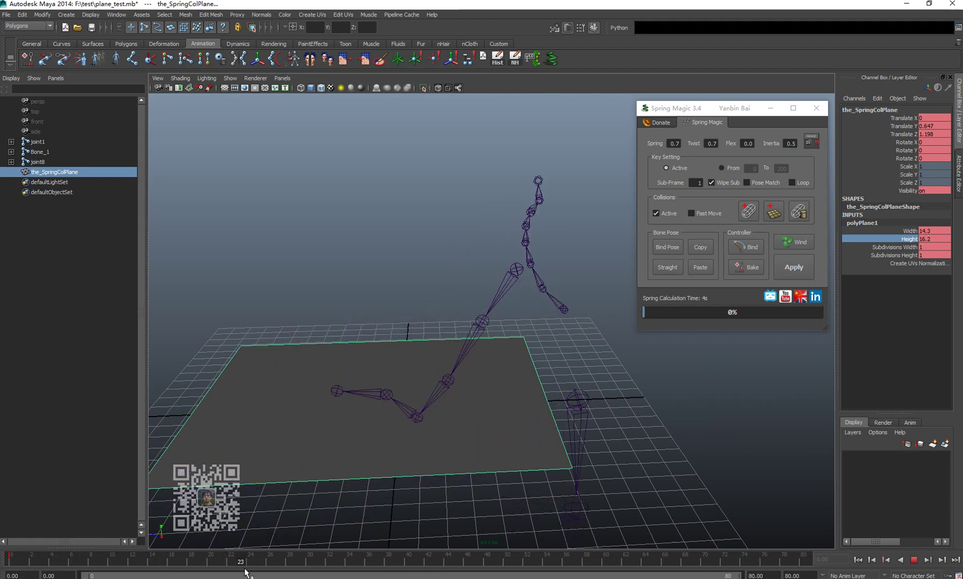
pyautogui.hotkey('alt', 'v')
pyautogui.keyDown('alt'); pyautogui.moveTo(316, 498); pyautogui.dragTo(414, 425); pyautogui.keyUp('alt')
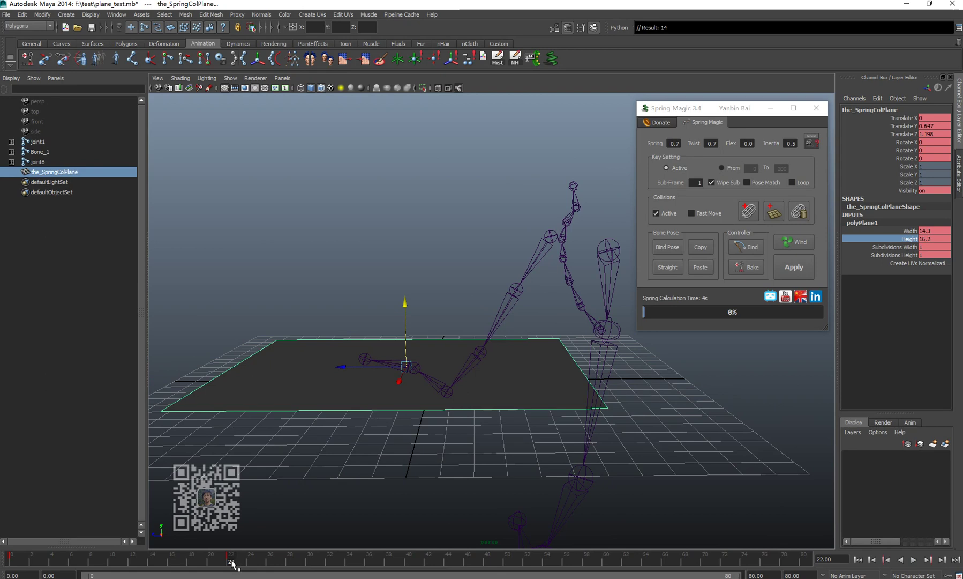
# Delete the keys of the whole joint1 chain across the timeline, with the time at frame 0
pyautogui.click(539, 247)
pyautogui.hotkey('alt', 'v')
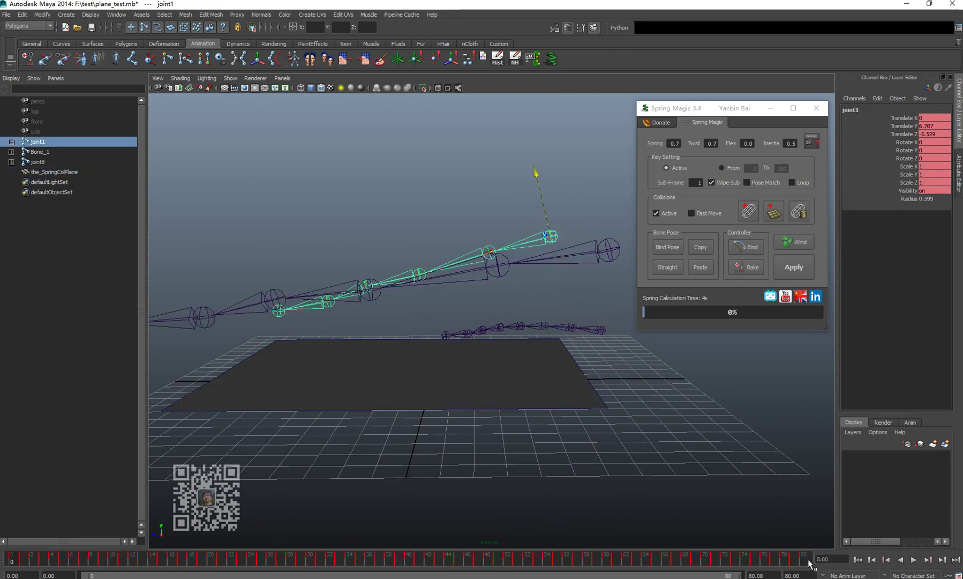
pyautogui.keyDown('shift'); pyautogui.moveTo(810, 563); pyautogui.dragTo(40, 561); pyautogui.keyUp('shift')
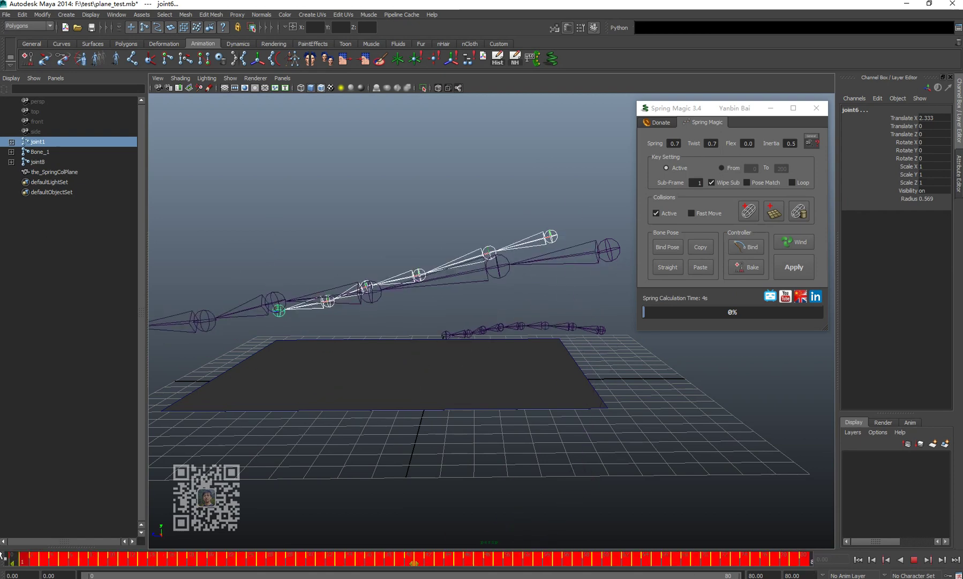
pyautogui.rightClick(39, 561)
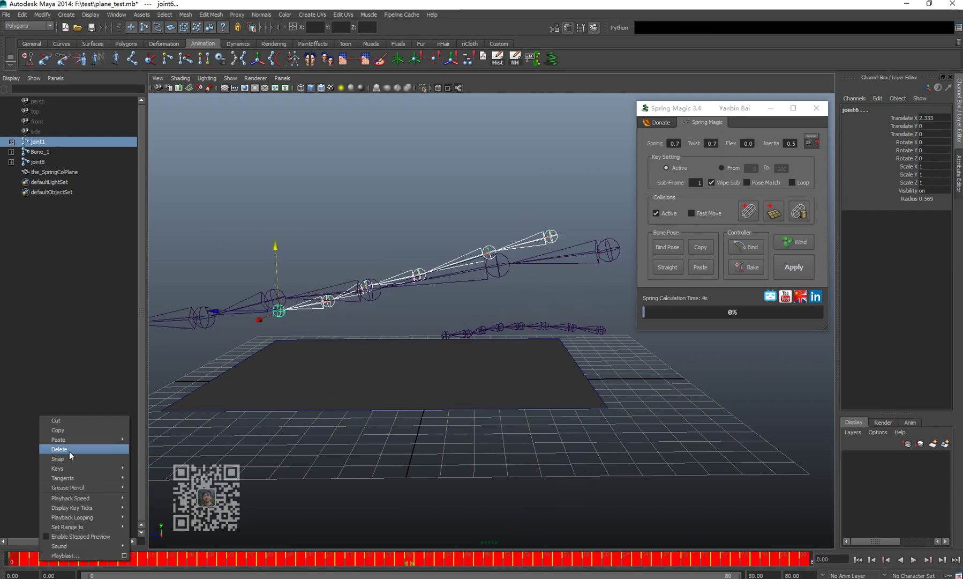
pyautogui.click(69, 451)
# Key the root joint1 at frame 0, and at frame 10 rotate it to Rotate Z -34.477 and key it
pyautogui.click(540, 236)
pyautogui.press('s')
pyautogui.moveTo(11, 563); pyautogui.dragTo(115, 568)
pyautogui.hotkey('alt', 'v')
pyautogui.moveTo(478, 293); pyautogui.dragTo(473, 395)
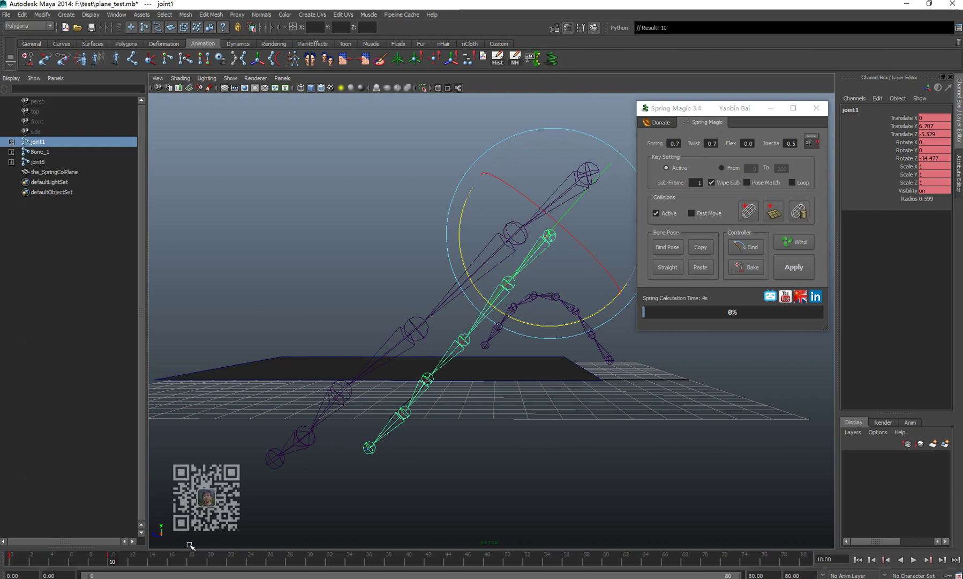
# Select the collision plane while playing the animation, and stop the time at frame 30
pyautogui.hotkey('alt', 'v')
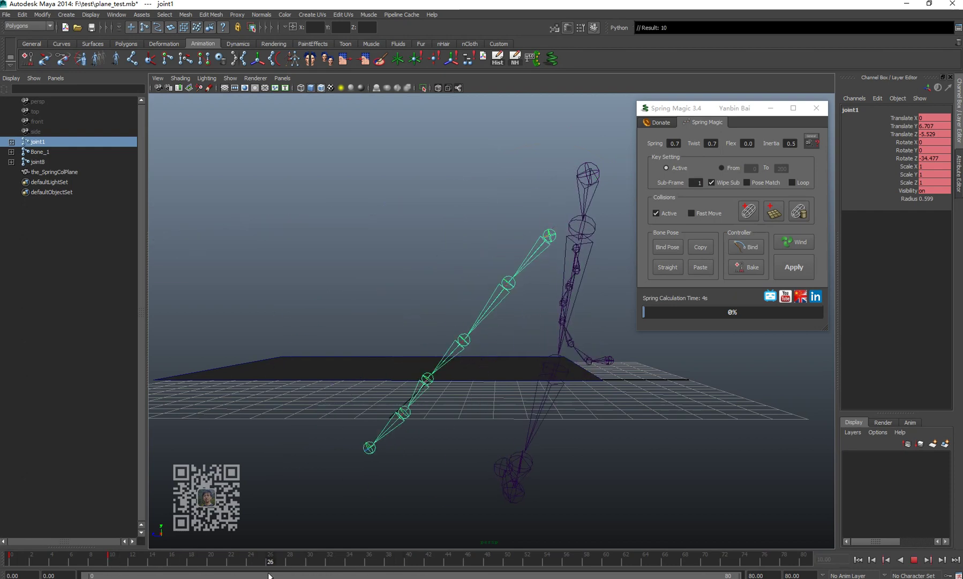
pyautogui.hotkey('alt', 'v')
pyautogui.click(296, 380)
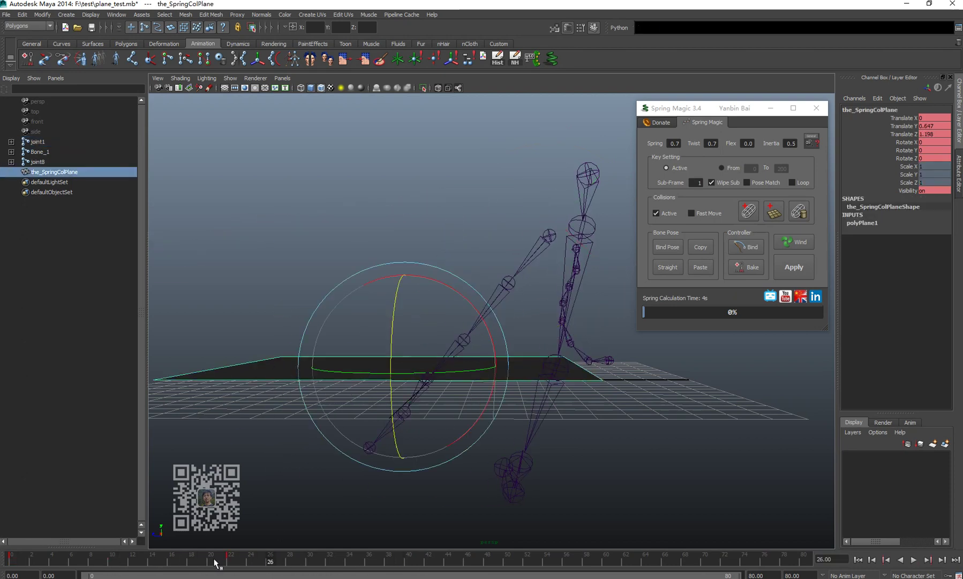
pyautogui.hotkey('alt', 'v')
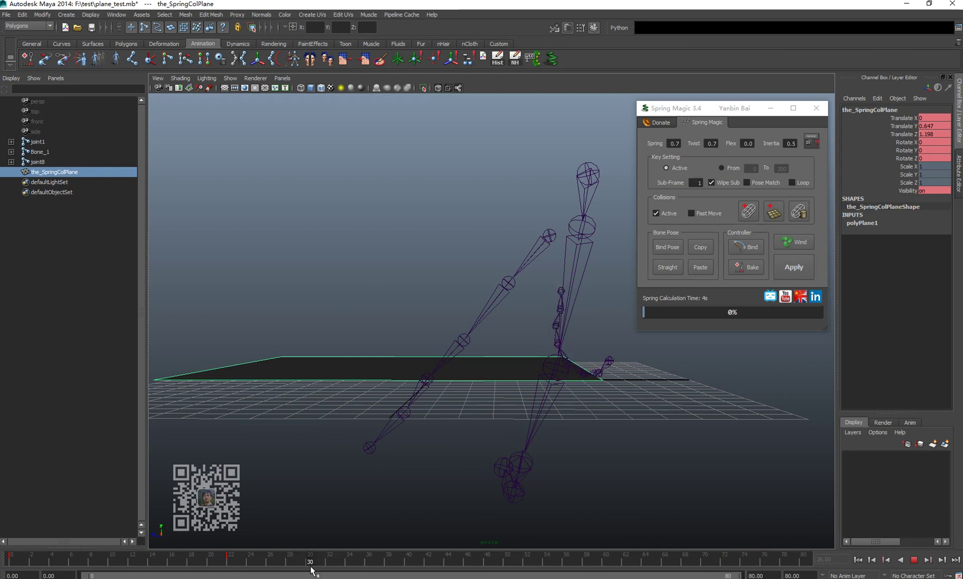
pyautogui.hotkey('alt', 'v')
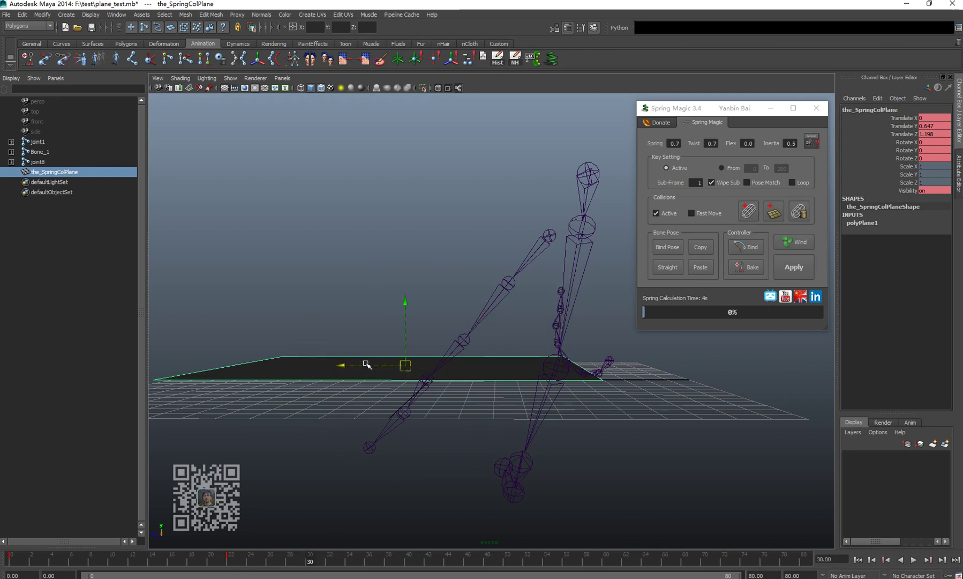
# At frame 30, shift the collision plane along Z, raise it along Y, tilt it about X and key it
pyautogui.moveTo(366, 365); pyautogui.dragTo(387, 366)
pyautogui.moveTo(425, 319); pyautogui.dragTo(433, 295)
pyautogui.press('e')
pyautogui.moveTo(498, 288); pyautogui.dragTo(478, 297)
pyautogui.press('w')
pyautogui.moveTo(417, 278); pyautogui.dragTo(421, 285)
# Advance to around frame 62, lower the collision plane to Translate Y -1.649 and key it
pyautogui.moveTo(312, 561); pyautogui.dragTo(632, 568)
pyautogui.moveTo(422, 299); pyautogui.dragTo(429, 349)
pyautogui.keyDown('alt'); pyautogui.moveTo(424, 447); pyautogui.dragTo(429, 430); pyautogui.keyUp('alt')
pyautogui.moveTo(432, 351); pyautogui.dragTo(432, 363)
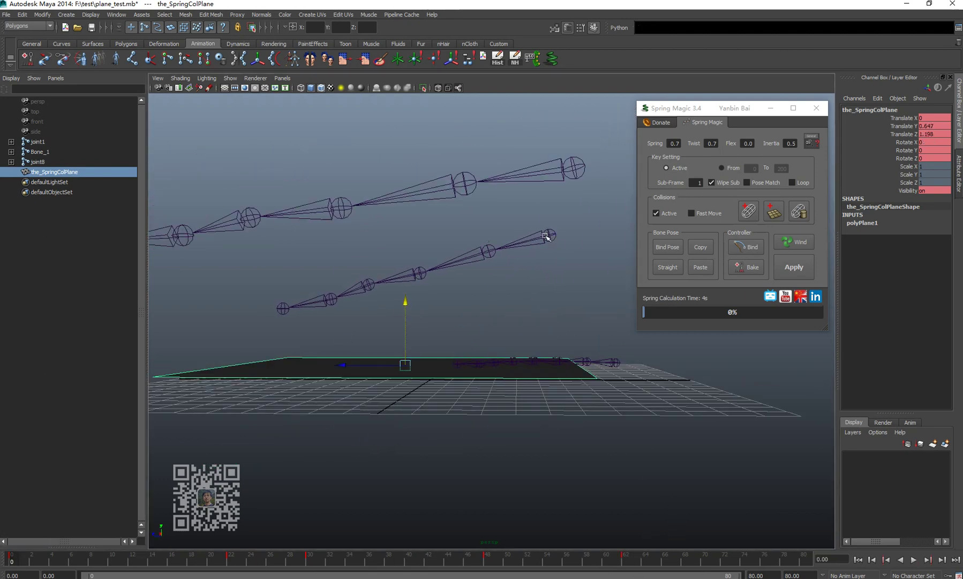
# Apply the spring with collisions active to the whole joint1 chain from frame 0, and play back the result
pyautogui.click(546, 236)
pyautogui.click(802, 274)
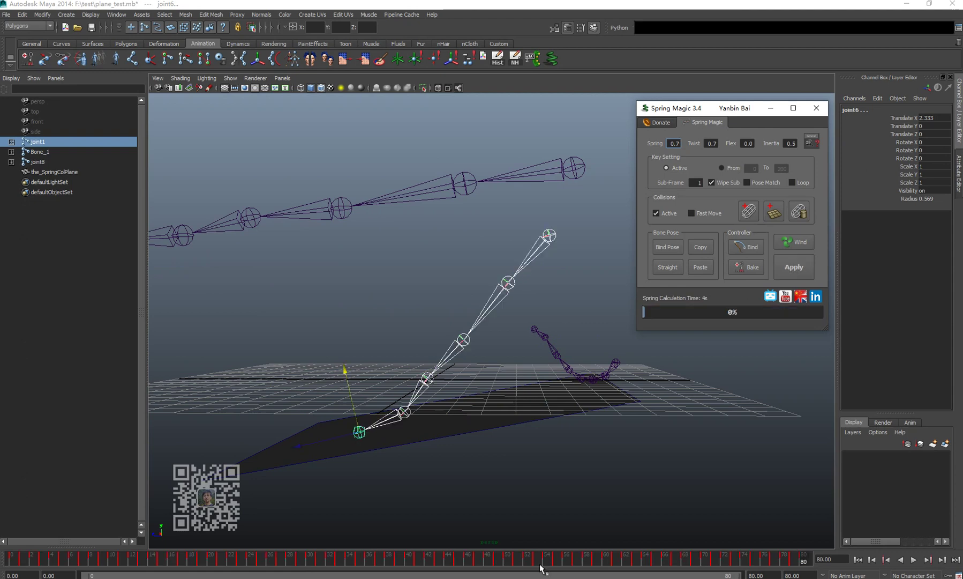
pyautogui.click(915, 560)
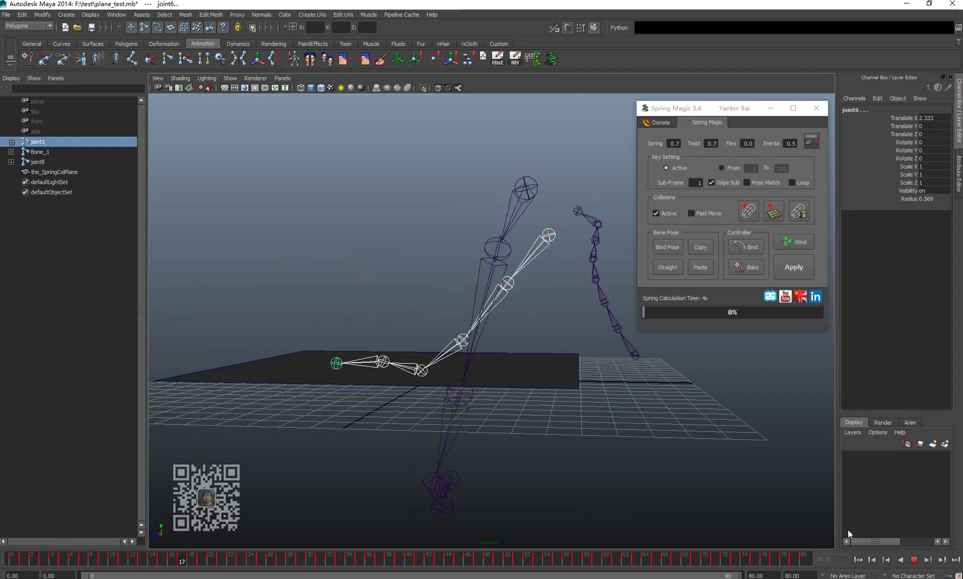
pyautogui.click(914, 559)
pyautogui.keyDown('alt'); pyautogui.moveTo(492, 372); pyautogui.dragTo(563, 394); pyautogui.keyUp('alt')
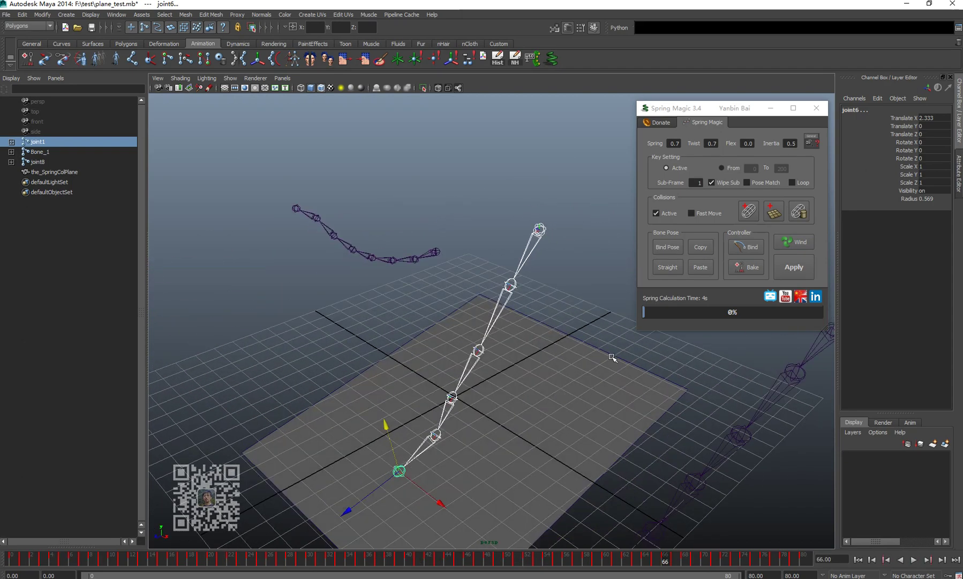
# Remove the collision plane from the scene with Spring Magic's collision removal, and play the animation
pyautogui.click(610, 314)
pyautogui.click(575, 416)
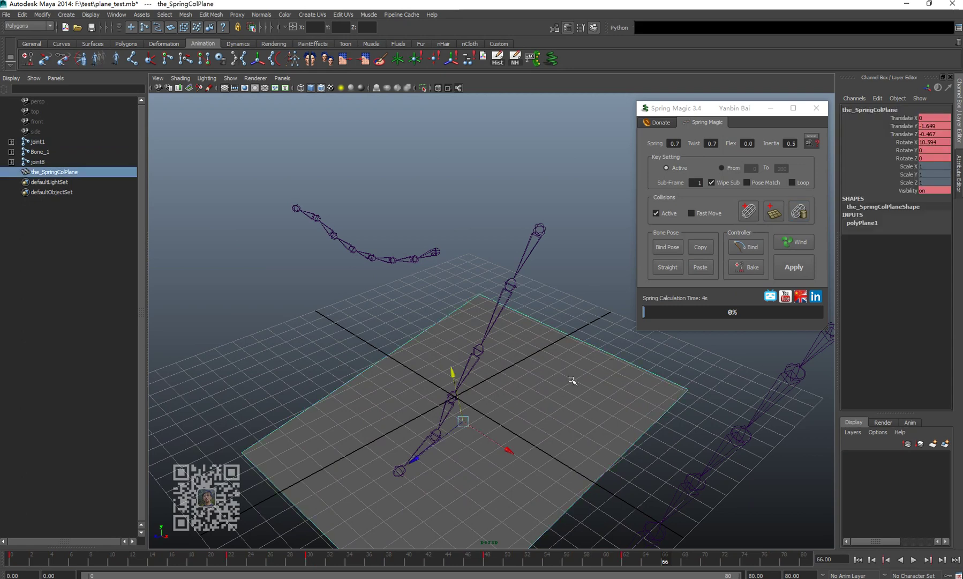
pyautogui.click(800, 213)
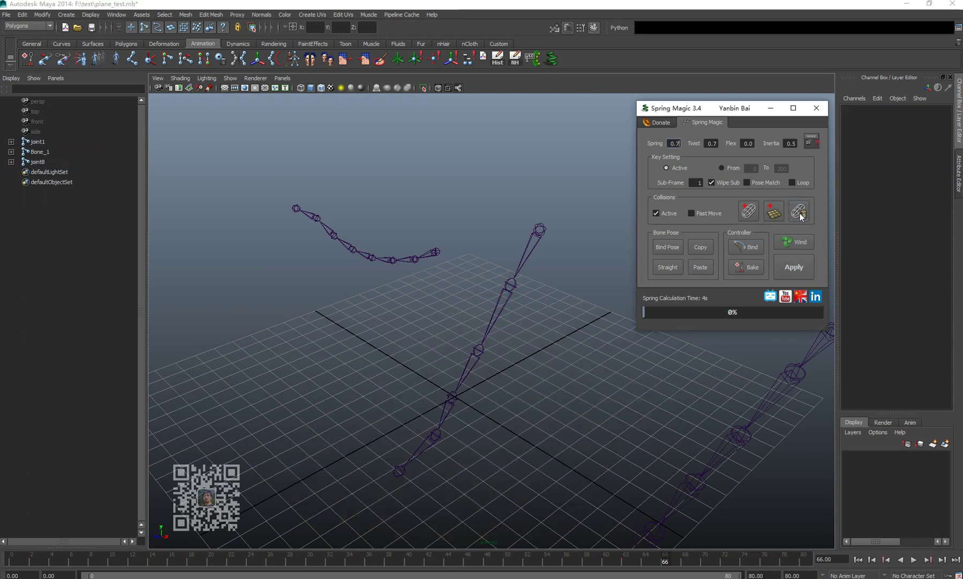
pyautogui.keyDown('alt'); pyautogui.moveTo(571, 407); pyautogui.dragTo(515, 389); pyautogui.keyUp('alt')
pyautogui.keyDown('alt'); pyautogui.moveTo(551, 446); pyautogui.dragTo(570, 450); pyautogui.keyUp('alt')
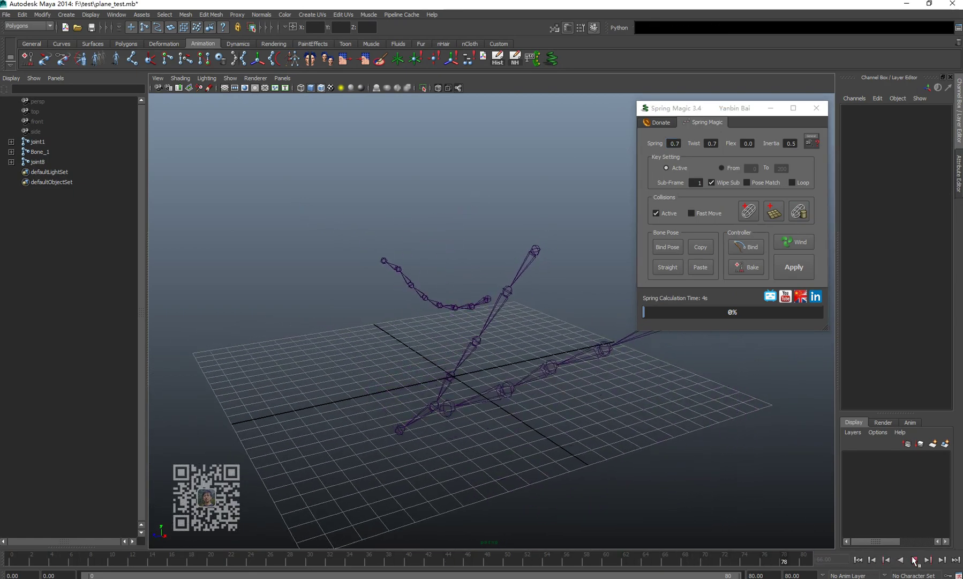
pyautogui.click(914, 559)
pyautogui.keyDown('alt'); pyautogui.moveTo(624, 445); pyautogui.dragTo(405, 357); pyautogui.keyUp('alt')
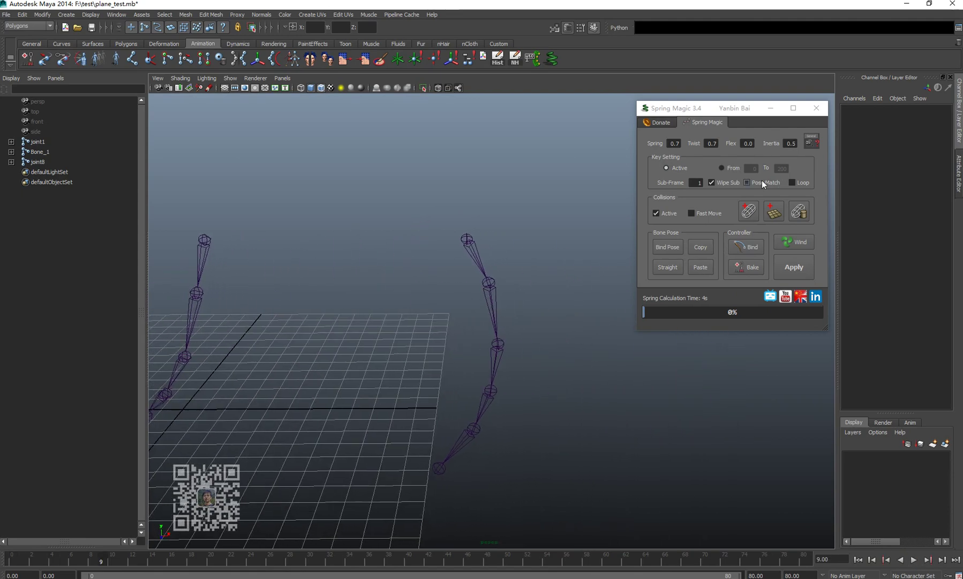
# Select the whole Bone_1 chain and examine its keyed motion from several angles, then return to frame 0
pyautogui.moveTo(101, 561); pyautogui.dragTo(231, 537)
pyautogui.moveTo(472, 270); pyautogui.dragTo(471, 270)
pyautogui.press('g')
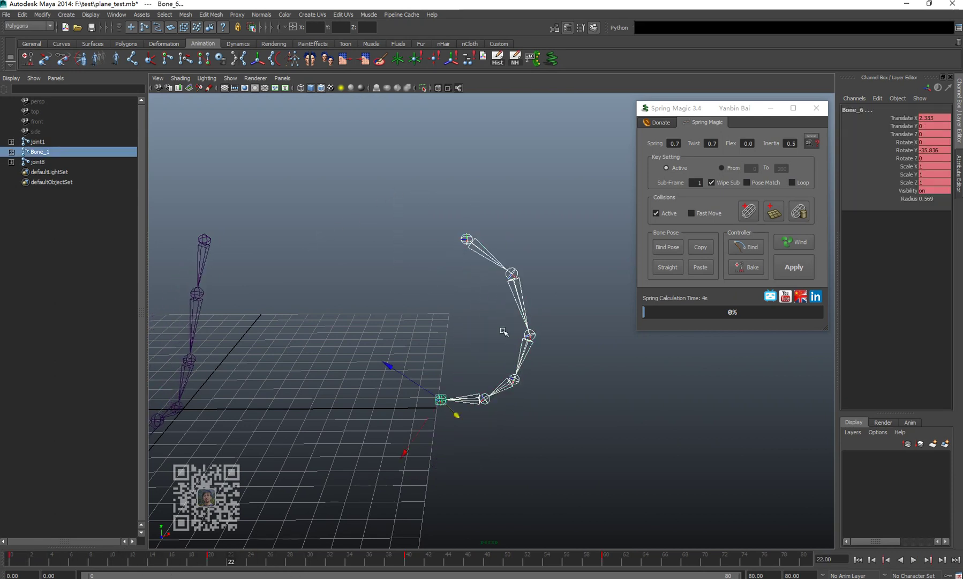
pyautogui.keyDown('alt'); pyautogui.moveTo(471, 365); pyautogui.dragTo(429, 364); pyautogui.keyUp('alt')
pyautogui.moveTo(234, 555); pyautogui.dragTo(130, 556)
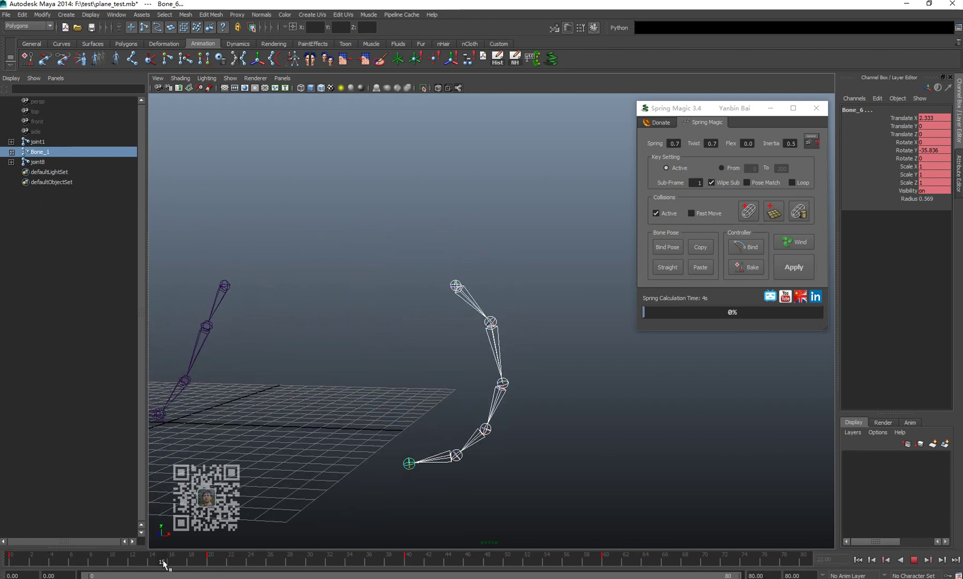
pyautogui.moveTo(164, 564); pyautogui.dragTo(217, 568)
pyautogui.keyDown('alt'); pyautogui.moveTo(230, 411); pyautogui.dragTo(375, 401); pyautogui.keyUp('alt')
pyautogui.hotkey('alt', 'v')
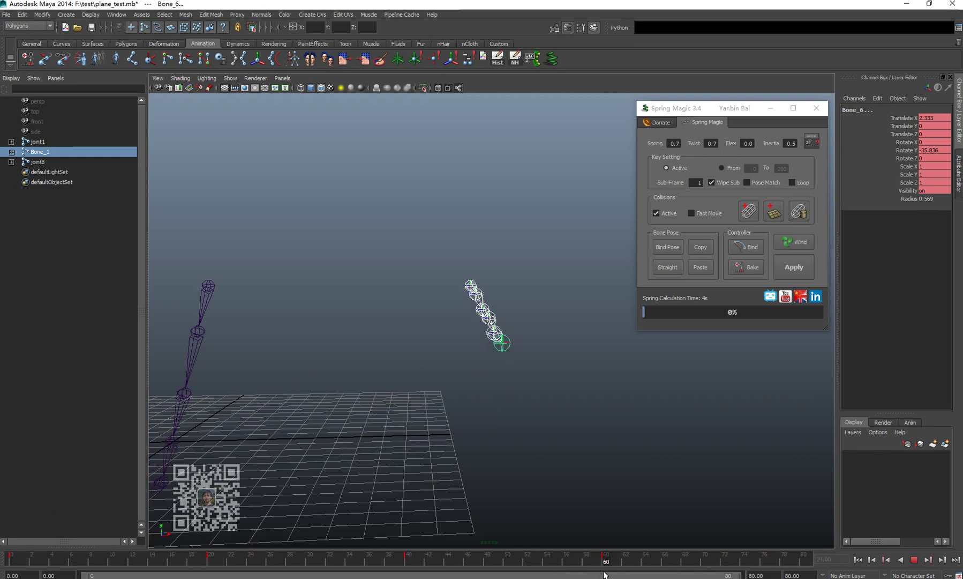
pyautogui.hotkey('alt', 'v')
pyautogui.hotkey('alt', 'shift', 'v')
pyautogui.moveTo(534, 372)
pyautogui.keyDown('alt'); pyautogui.mouseDown()
pyautogui.moveTo(518, 381)
pyautogui.moveTo(529, 358)
pyautogui.mouseUp(); pyautogui.keyUp('alt')
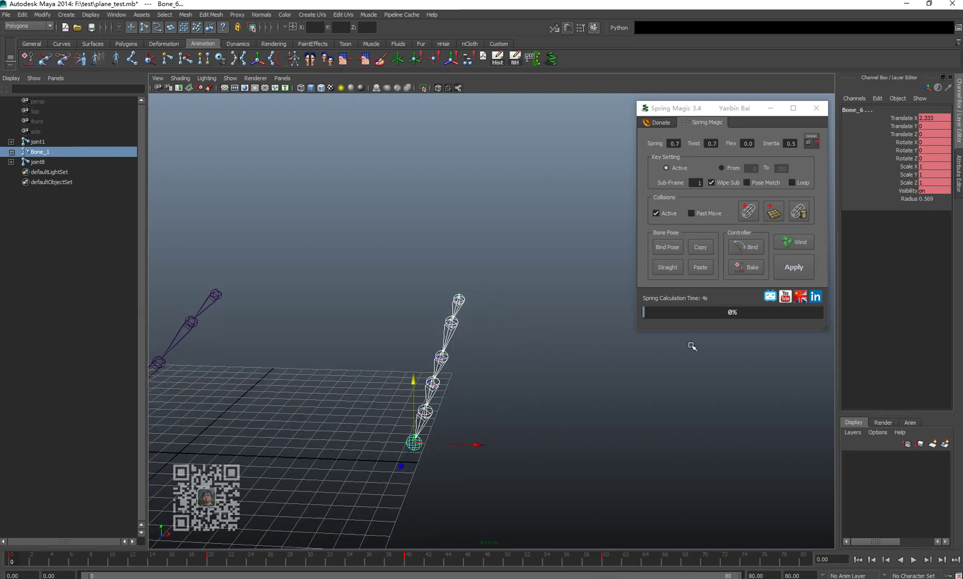
# Try to apply the spring to the Bone_1 chain, then relaunch Spring Magic with collisions and Pose Match off
pyautogui.click(795, 271)
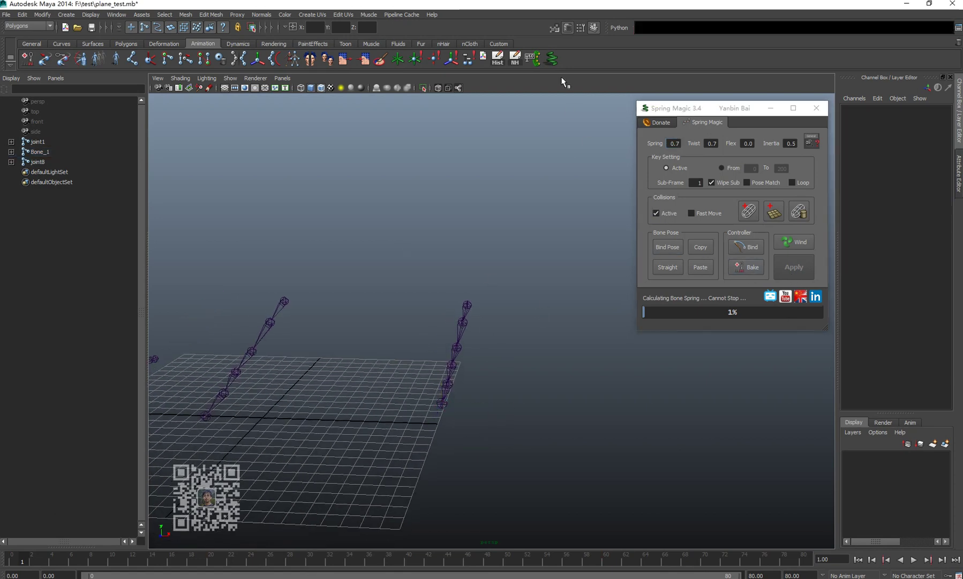
pyautogui.click(552, 60)
pyautogui.moveTo(738, 111); pyautogui.dragTo(744, 146)
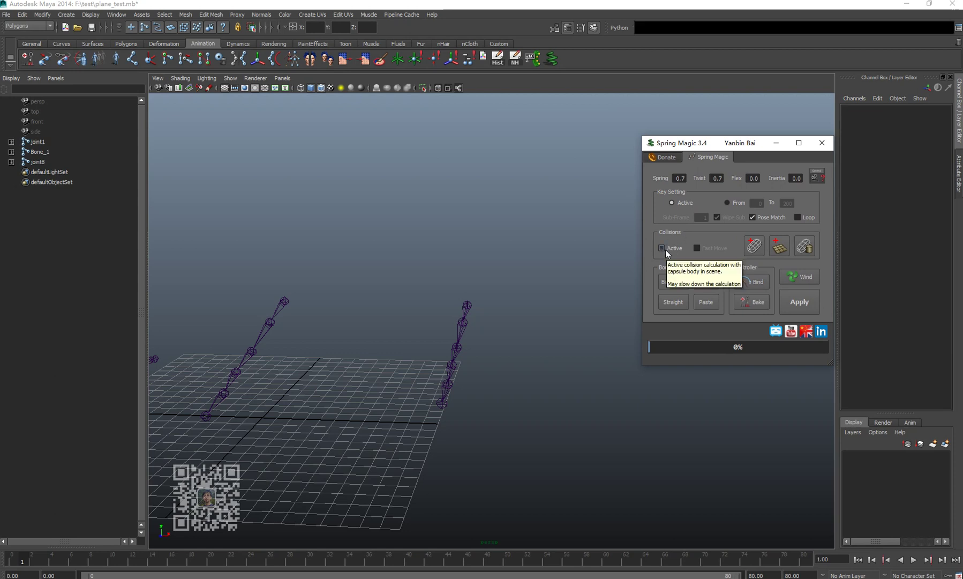
pyautogui.click(769, 218)
# Reopen the recent scene F:\test\plane_test.mb, discarding the current changes
pyautogui.moveTo(448, 261); pyautogui.dragTo(510, 308)
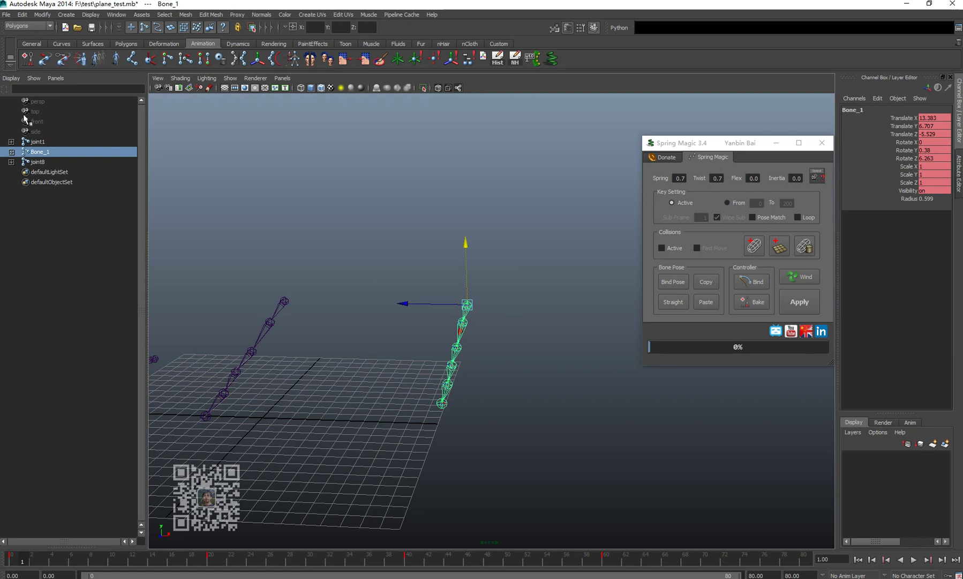
pyautogui.moveTo(62, 235)
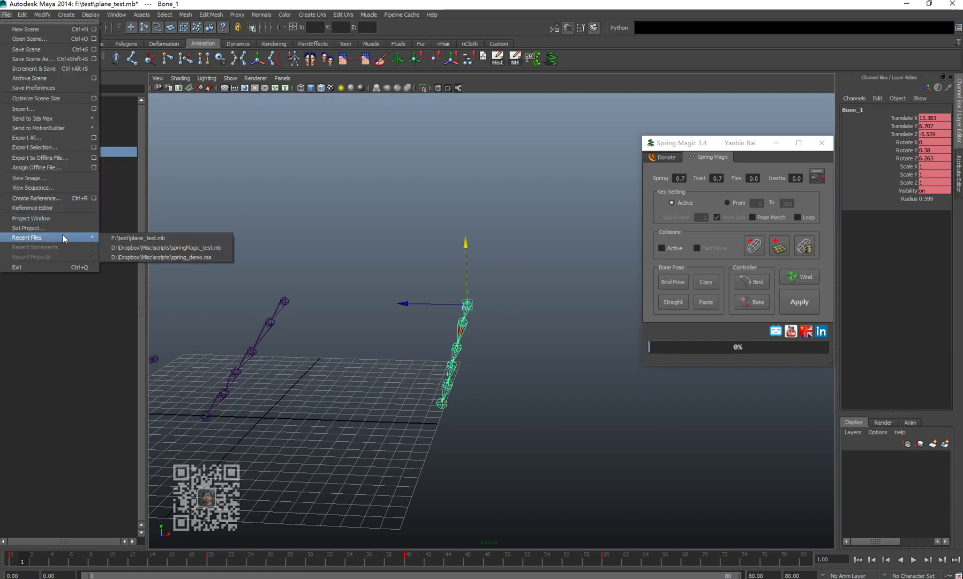
pyautogui.click(161, 237)
pyautogui.click(485, 296)
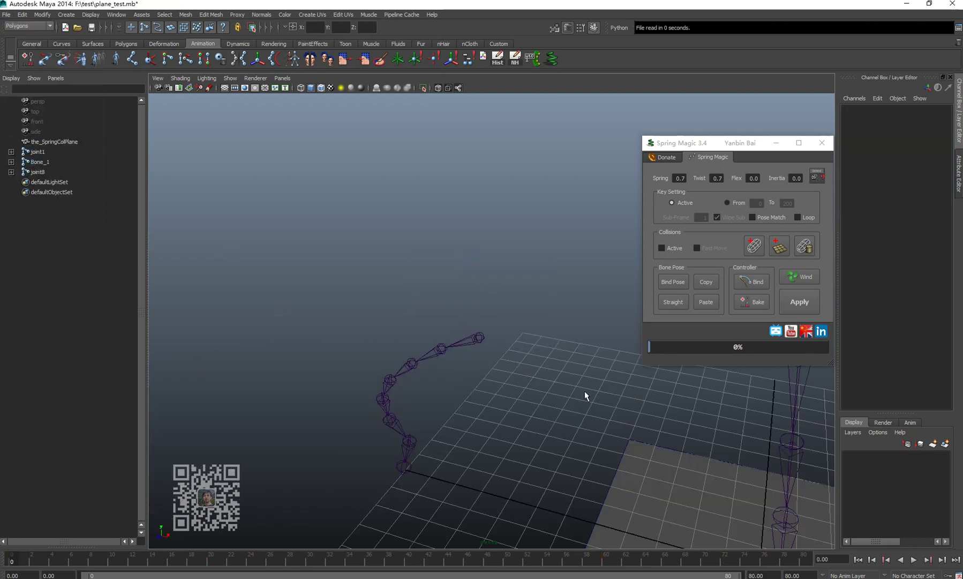
# Select the whole Bone_1 joint chain from its root down to Bone_6
pyautogui.keyDown('alt'); pyautogui.moveTo(585, 391); pyautogui.dragTo(455, 389); pyautogui.keyUp('alt')
pyautogui.scroll(-5, 455, 389)
pyautogui.keyDown('alt'); pyautogui.moveTo(456, 389); pyautogui.dragTo(396, 375, button='middle'); pyautogui.keyUp('alt')
pyautogui.moveTo(396, 376)
pyautogui.keyDown('alt'); pyautogui.mouseDown()
pyautogui.moveTo(467, 378)
pyautogui.moveTo(397, 384)
pyautogui.mouseUp(); pyautogui.keyUp('alt')
pyautogui.moveTo(450, 283); pyautogui.dragTo(451, 284)
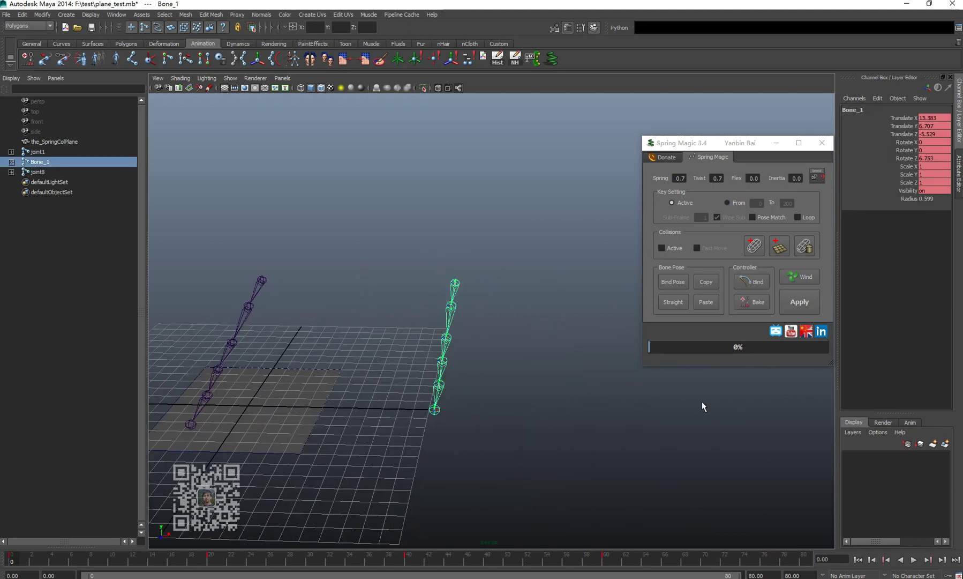
pyautogui.hotkey('shift', 'h')
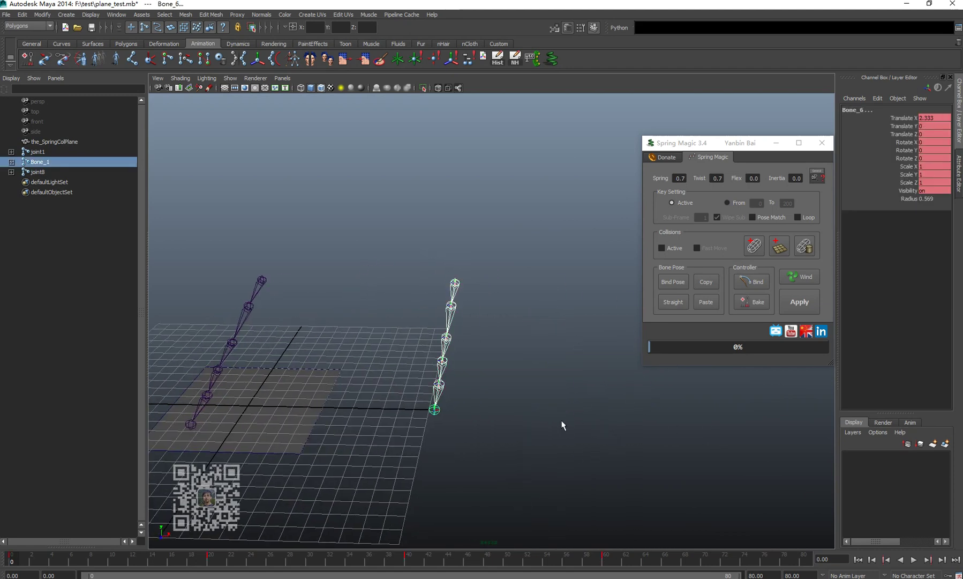
pyautogui.keyDown('alt'); pyautogui.moveTo(514, 410); pyautogui.dragTo(579, 430, button='right'); pyautogui.keyUp('alt')
pyautogui.keyDown('alt'); pyautogui.moveTo(474, 418); pyautogui.dragTo(506, 415, button='middle'); pyautogui.keyUp('alt')
pyautogui.scroll(2, 507, 409)
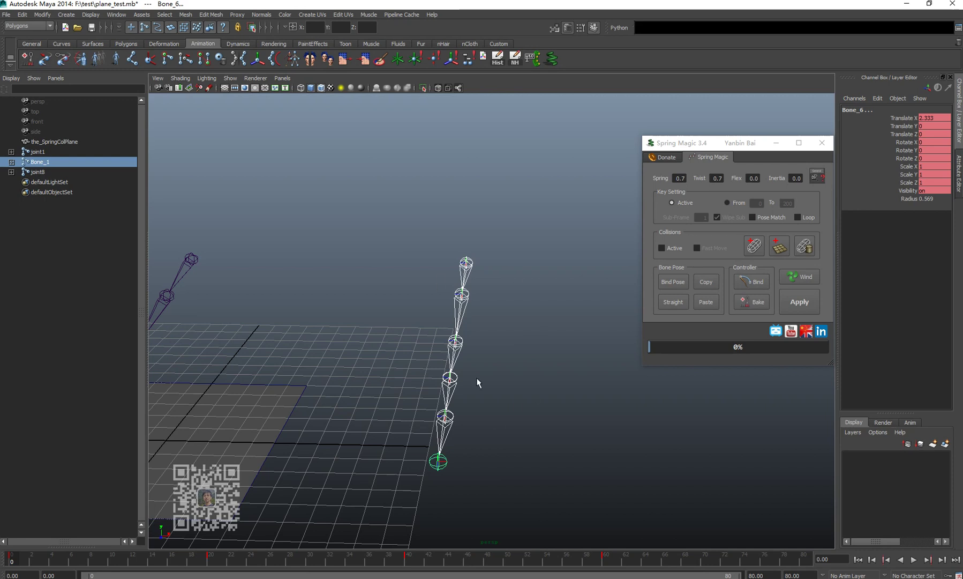
# Apply the spring with Pose Match off to the Bone_1 chain, and play the result from frame 0
pyautogui.click(800, 303)
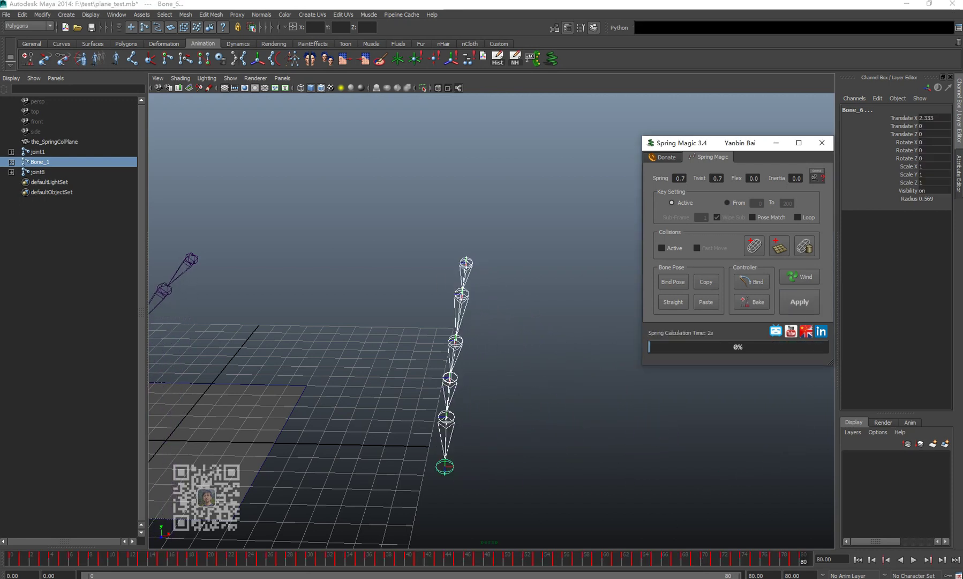
pyautogui.moveTo(796, 558); pyautogui.dragTo(1, 552)
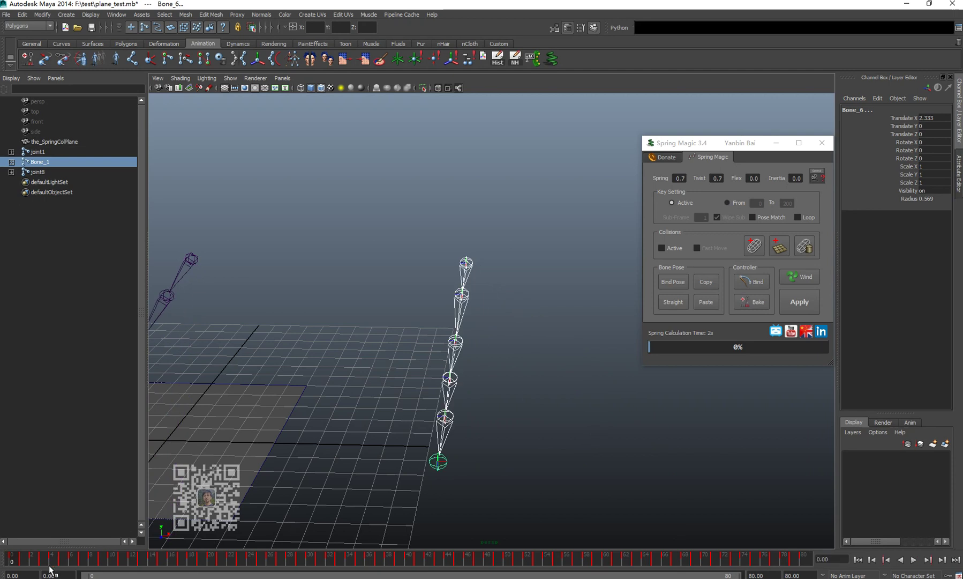
pyautogui.hotkey('alt', 'v')
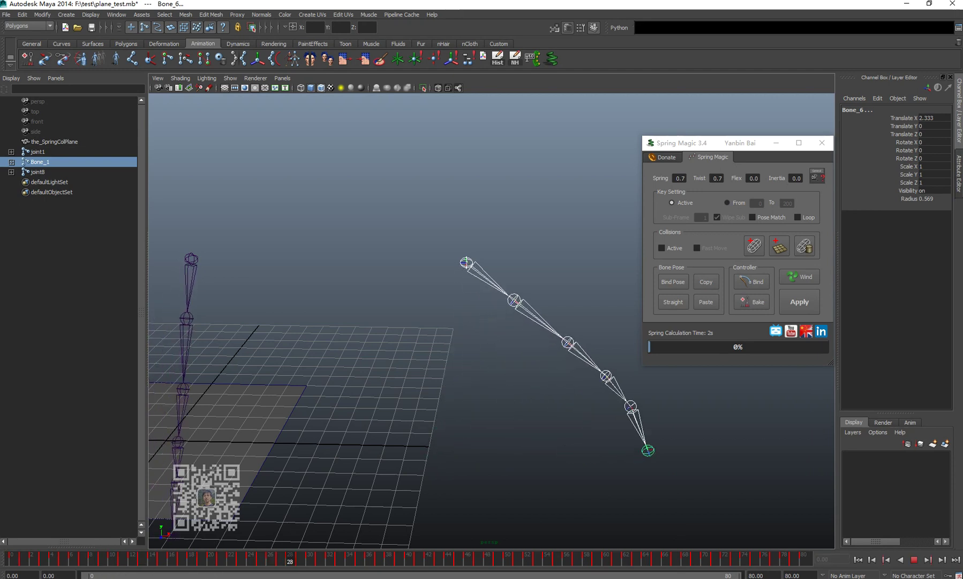
pyautogui.press('Escape')
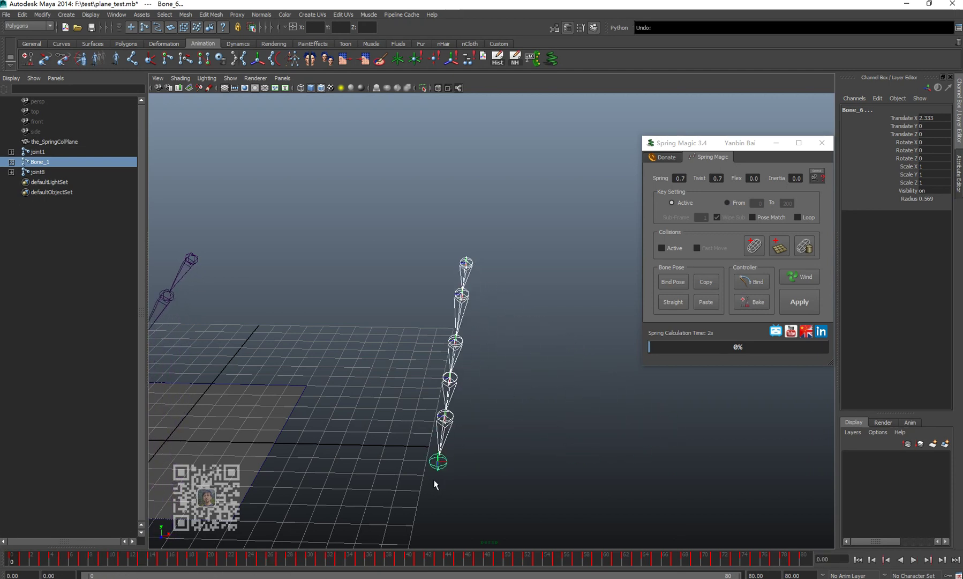
# Undo the spring calculation made without Pose Match and go back to frame 0
pyautogui.hotkey('ctrl', 'z')
pyautogui.hotkey('ctrl', 'z')
pyautogui.hotkey('alt', 'shift', 'v')
# Turn on Pose Match, apply the spring to the Bone_1 chain, and review the playback from several angles
pyautogui.click(765, 217)
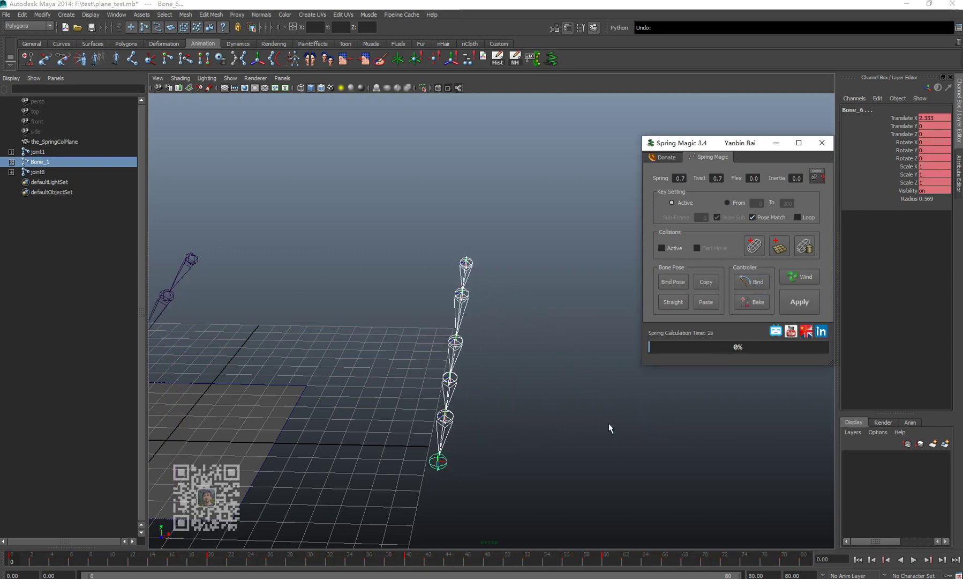
pyautogui.click(799, 301)
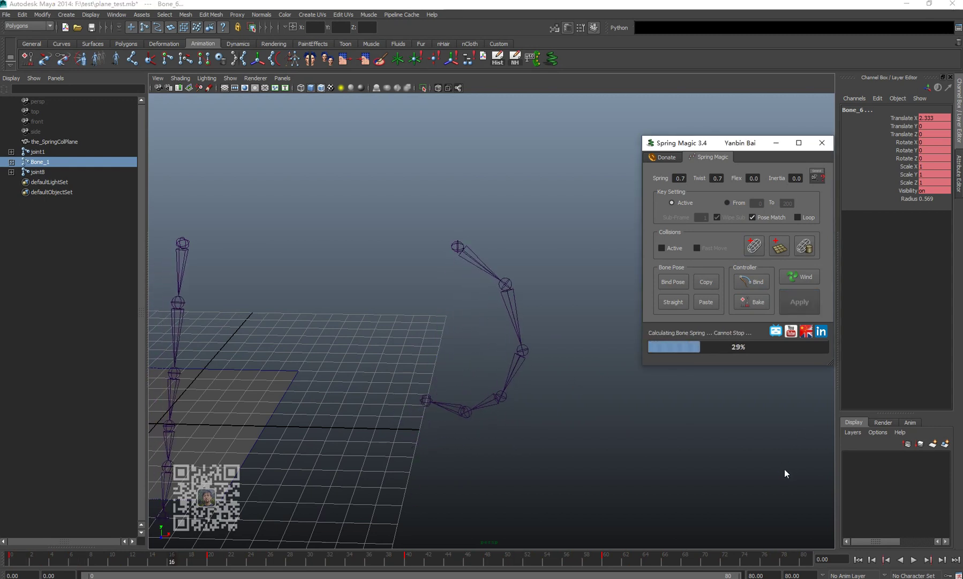
pyautogui.click(912, 559)
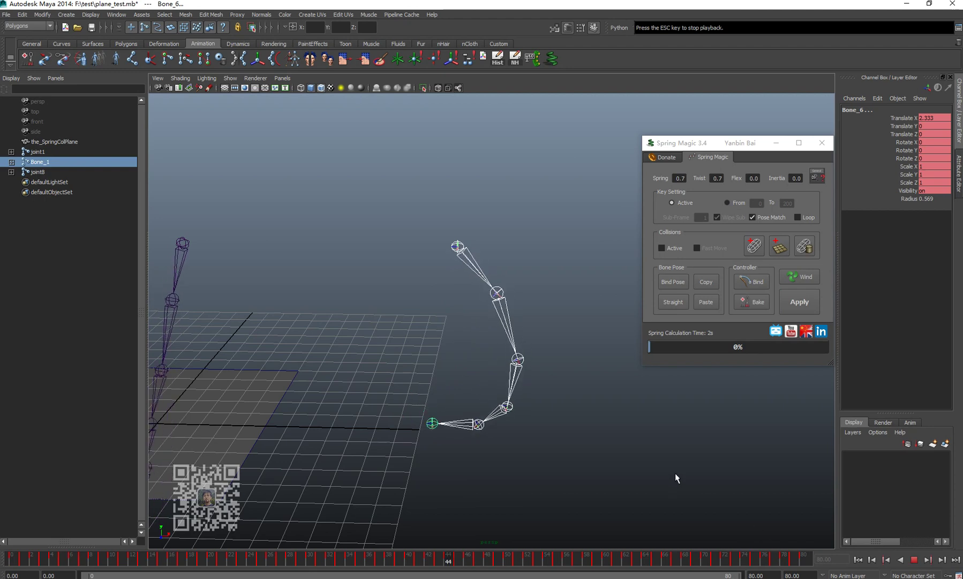
pyautogui.keyDown('alt'); pyautogui.moveTo(676, 469); pyautogui.dragTo(570, 376); pyautogui.keyUp('alt')
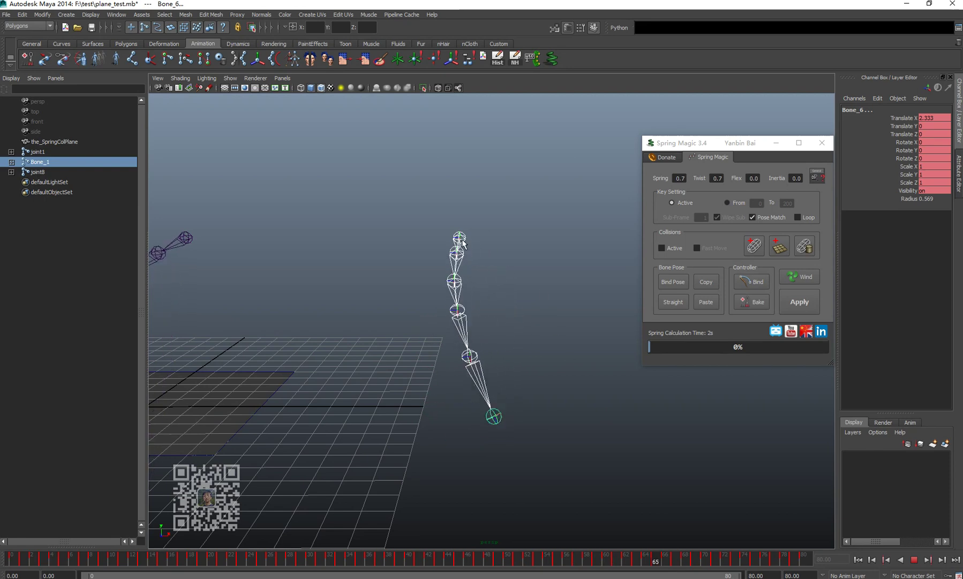
pyautogui.keyDown('alt'); pyautogui.moveTo(552, 423); pyautogui.dragTo(438, 422); pyautogui.keyUp('alt')
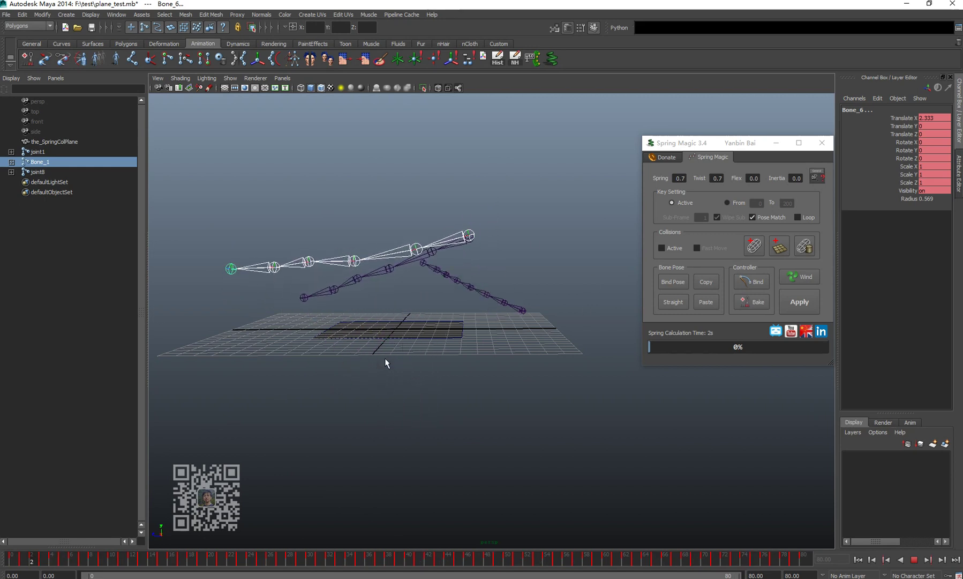
pyautogui.click(914, 559)
pyautogui.click(858, 560)
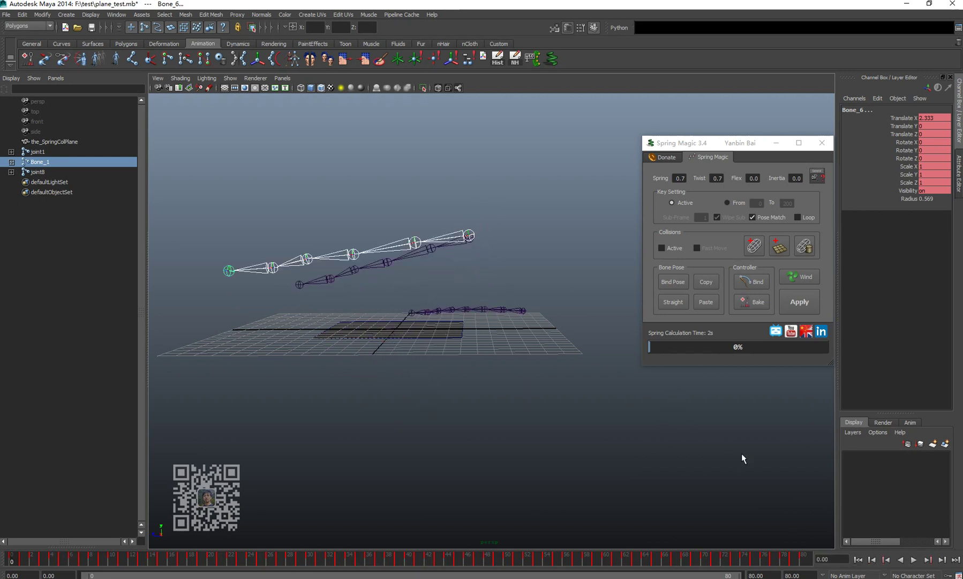
# Undo the Pose Match spring calculation on the Bone_1 chain
pyautogui.hotkey('ctrl', 'z')
pyautogui.hotkey('ctrl', 'z')
pyautogui.hotkey('ctrl', 'z')
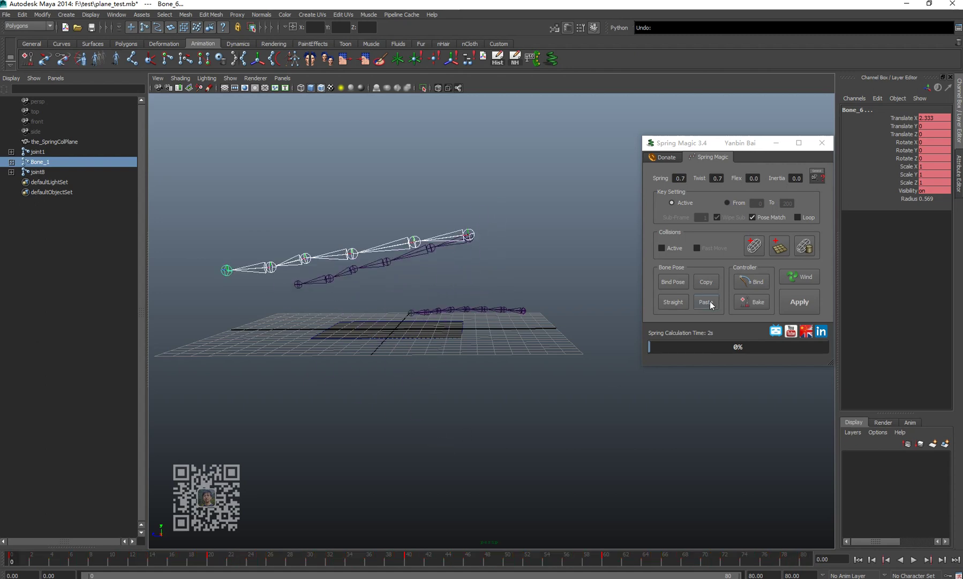
# Set the Spring value to 0.5 and the Inertia value to 0.8 in the Spring Magic settings
pyautogui.keyDown('alt'); pyautogui.moveTo(407, 303); pyautogui.dragTo(757, 256); pyautogui.keyUp('alt')
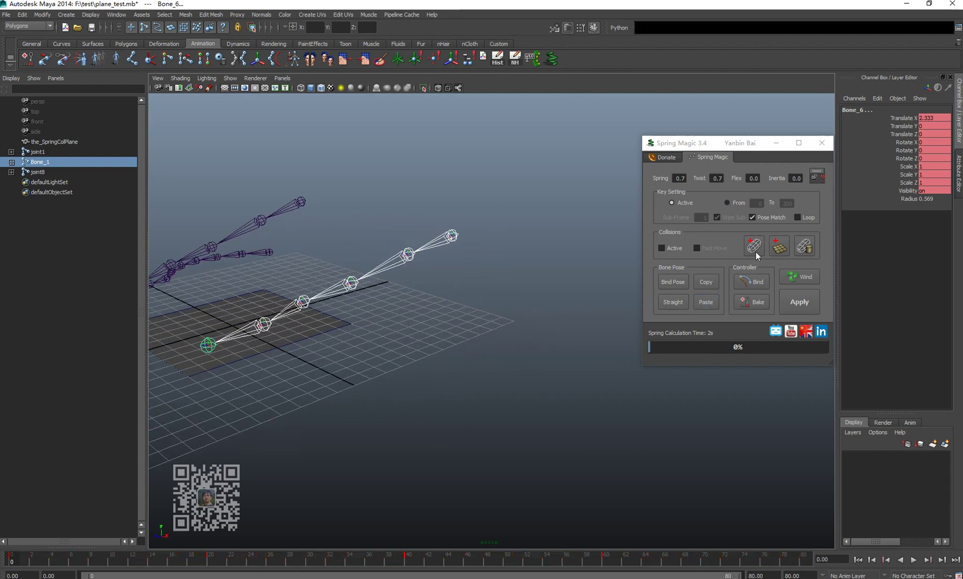
pyautogui.click(791, 179)
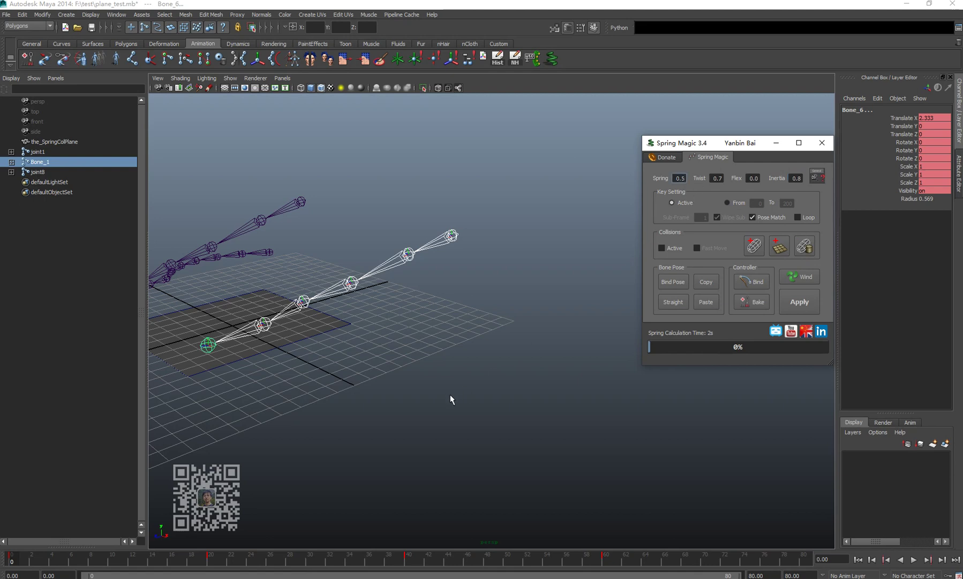
# Select the spring collision plane and move it along X to about 12.06, towards the Bone_1 chain
pyautogui.click(306, 329)
pyautogui.keyDown('alt'); pyautogui.moveTo(305, 329); pyautogui.dragTo(320, 406); pyautogui.keyUp('alt')
pyautogui.moveTo(426, 422); pyautogui.dragTo(429, 422)
pyautogui.click(251, 388)
pyautogui.click(322, 451)
pyautogui.click(273, 372)
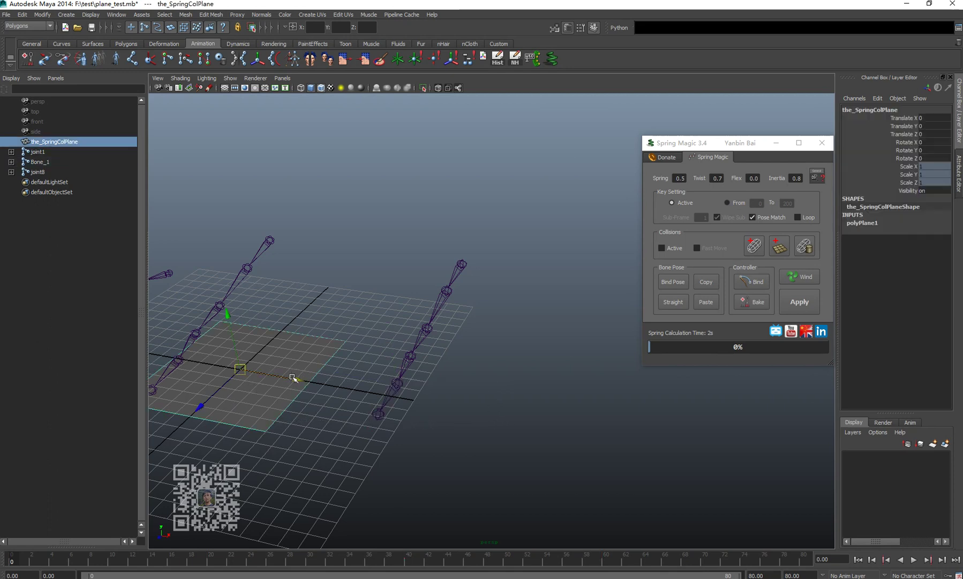
pyautogui.moveTo(295, 377); pyautogui.dragTo(390, 398)
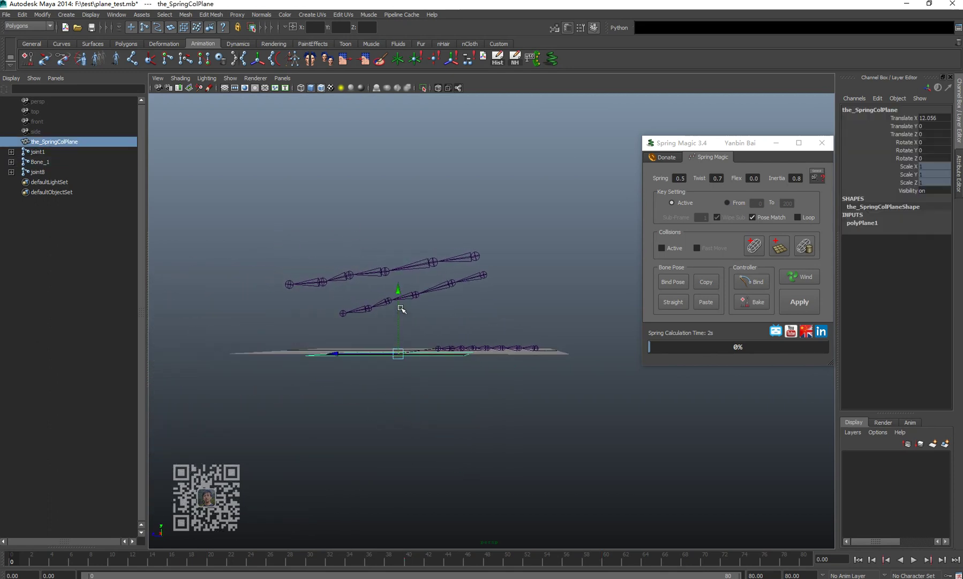
# Raise the collision plane to about 2.07 in Y and tilt it about 20.9 degrees around X
pyautogui.click(389, 369)
pyautogui.moveTo(377, 351); pyautogui.dragTo(388, 368)
pyautogui.moveTo(398, 316); pyautogui.dragTo(397, 287)
pyautogui.press('e')
pyautogui.moveTo(479, 285); pyautogui.dragTo(470, 256)
pyautogui.moveTo(380, 335)
pyautogui.keyDown('alt'); pyautogui.mouseDown()
pyautogui.moveTo(477, 369)
pyautogui.moveTo(383, 340)
pyautogui.mouseUp(); pyautogui.keyUp('alt')
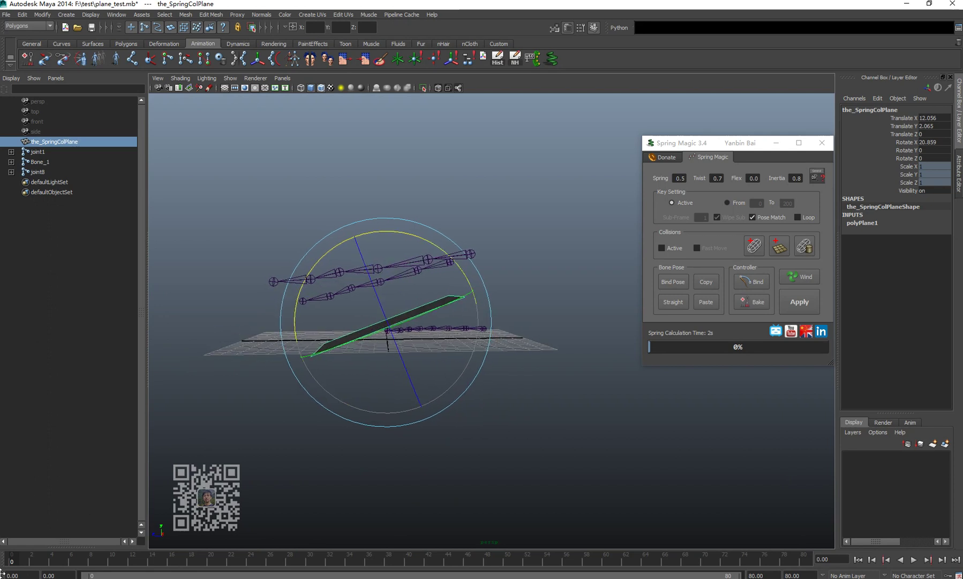
# Check the bone animation against the tilted plane and reposition the plane to about X 13.94, Y 1.12, Z -0.85
pyautogui.hotkey('alt', 'v')
pyautogui.hotkey('alt', 'v')
pyautogui.press('w')
pyautogui.moveTo(372, 275); pyautogui.dragTo(379, 293)
pyautogui.keyDown('alt'); pyautogui.moveTo(242, 416); pyautogui.dragTo(348, 432); pyautogui.keyUp('alt')
pyautogui.moveTo(426, 355); pyautogui.dragTo(381, 420)
pyautogui.moveTo(171, 563); pyautogui.dragTo(0, 538)
pyautogui.keyDown('alt'); pyautogui.moveTo(499, 315); pyautogui.dragTo(434, 236); pyautogui.keyUp('alt')
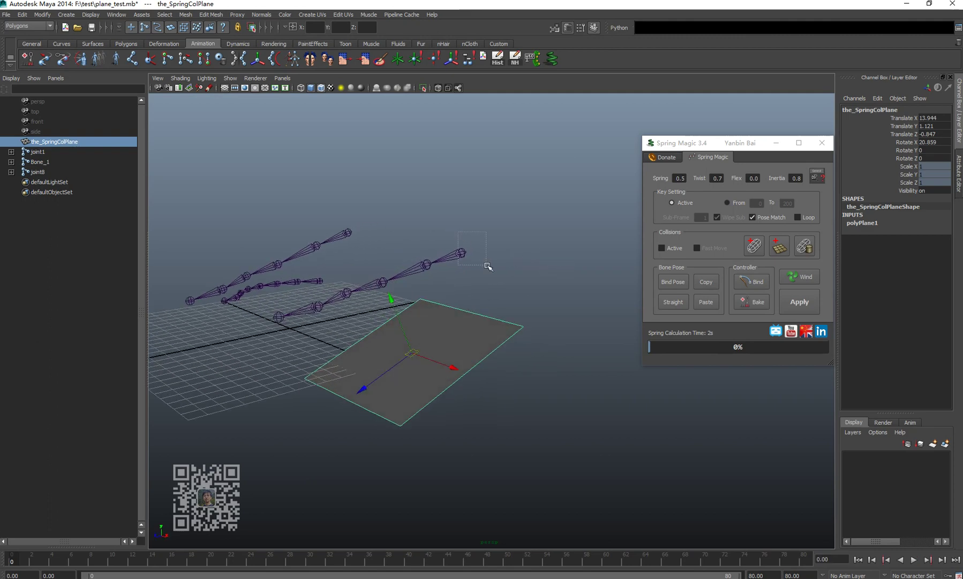
# Select the Bone_1 chain, activate collisions, and apply the spring with Pose Match on
pyautogui.moveTo(487, 266); pyautogui.dragTo(488, 266)
pyautogui.keyDown('alt'); pyautogui.moveTo(488, 267); pyautogui.dragTo(511, 281); pyautogui.keyUp('alt')
pyautogui.press('g')
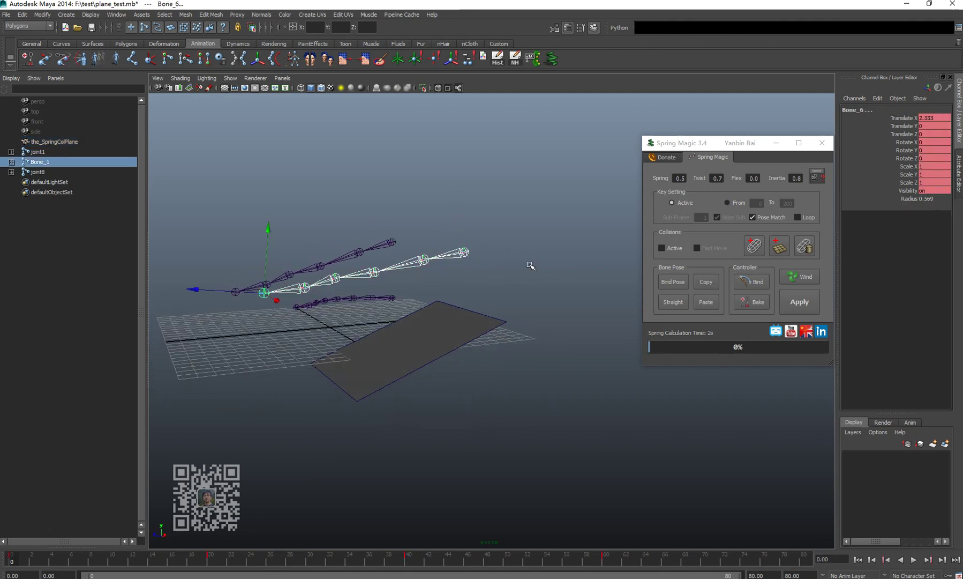
pyautogui.keyDown('alt'); pyautogui.moveTo(494, 339); pyautogui.dragTo(483, 326); pyautogui.keyUp('alt')
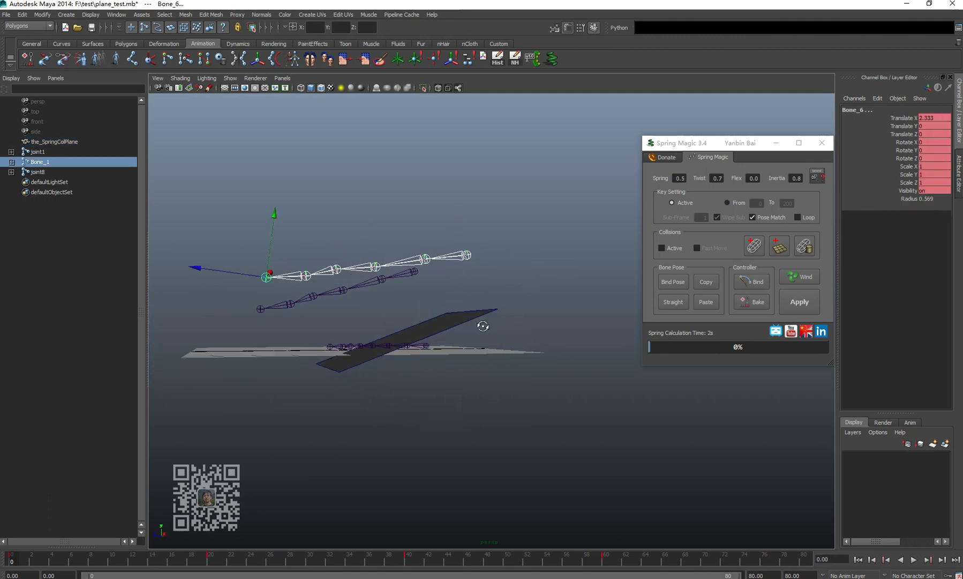
pyautogui.click(674, 247)
pyautogui.click(798, 303)
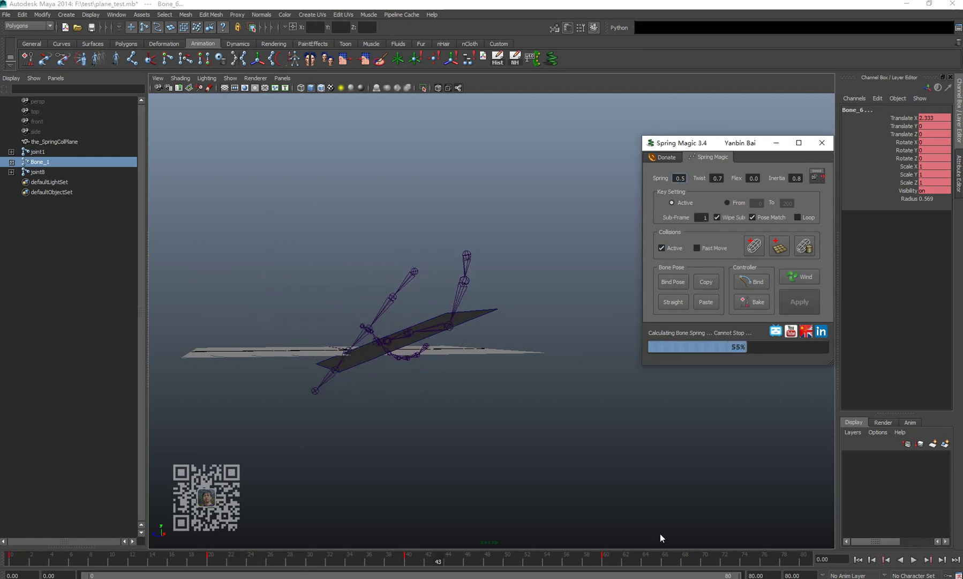
# Play the collision result from several angles, stop at frame 0, and clear the selection
pyautogui.click(915, 559)
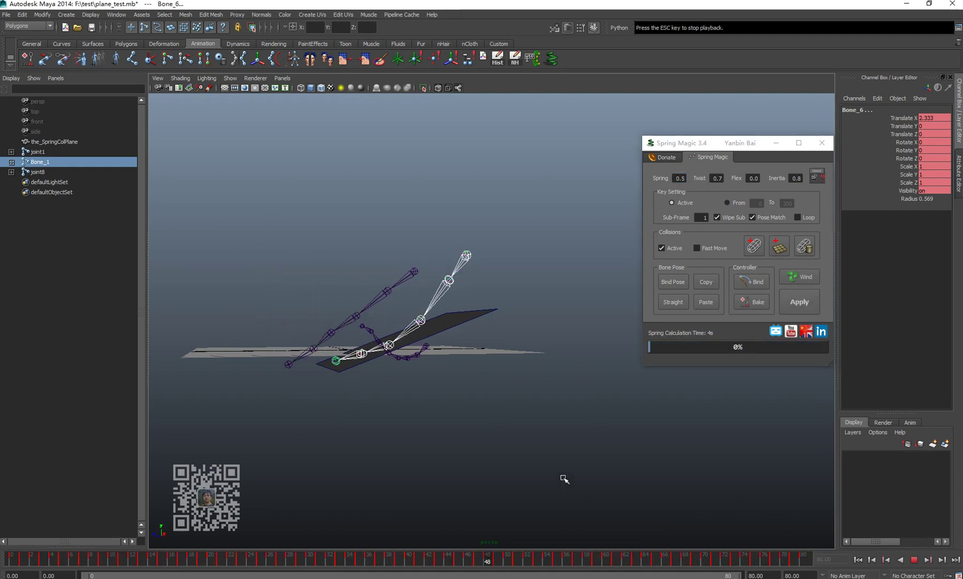
pyautogui.keyDown('alt'); pyautogui.moveTo(503, 436); pyautogui.dragTo(584, 441); pyautogui.keyUp('alt')
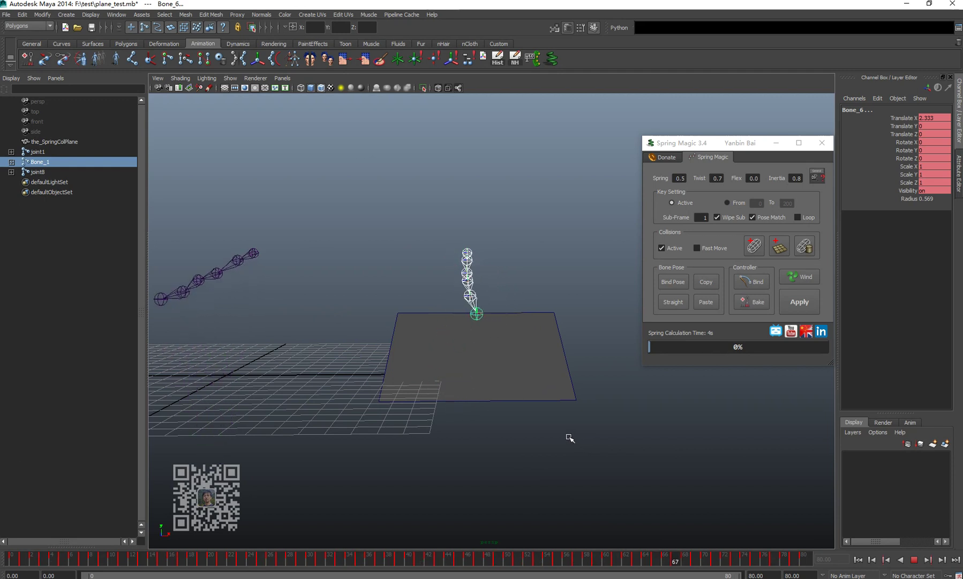
pyautogui.click(914, 559)
pyautogui.click(856, 559)
pyautogui.keyDown('alt'); pyautogui.moveTo(540, 417); pyautogui.dragTo(519, 423); pyautogui.keyUp('alt')
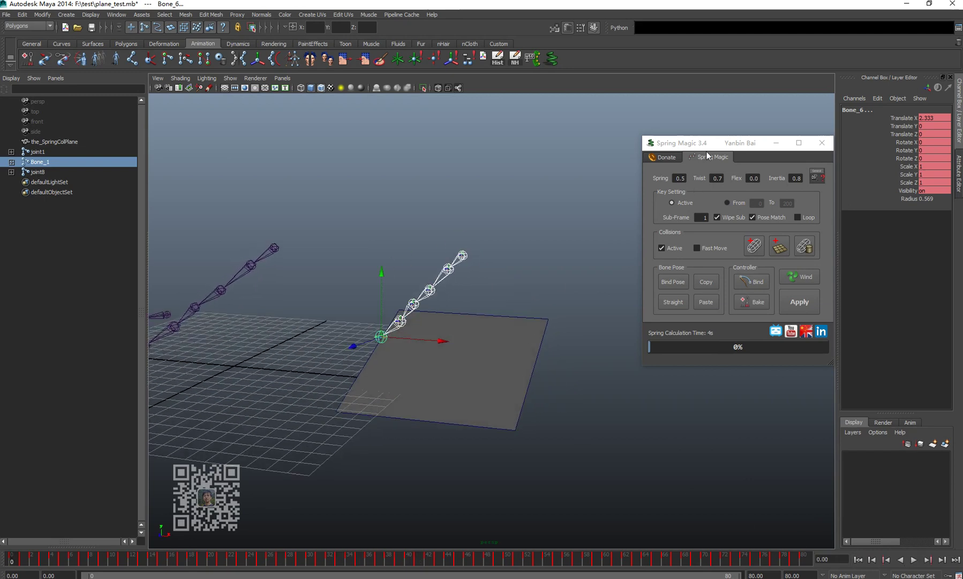
pyautogui.keyDown('alt'); pyautogui.moveTo(554, 309); pyautogui.dragTo(539, 247); pyautogui.keyUp('alt')
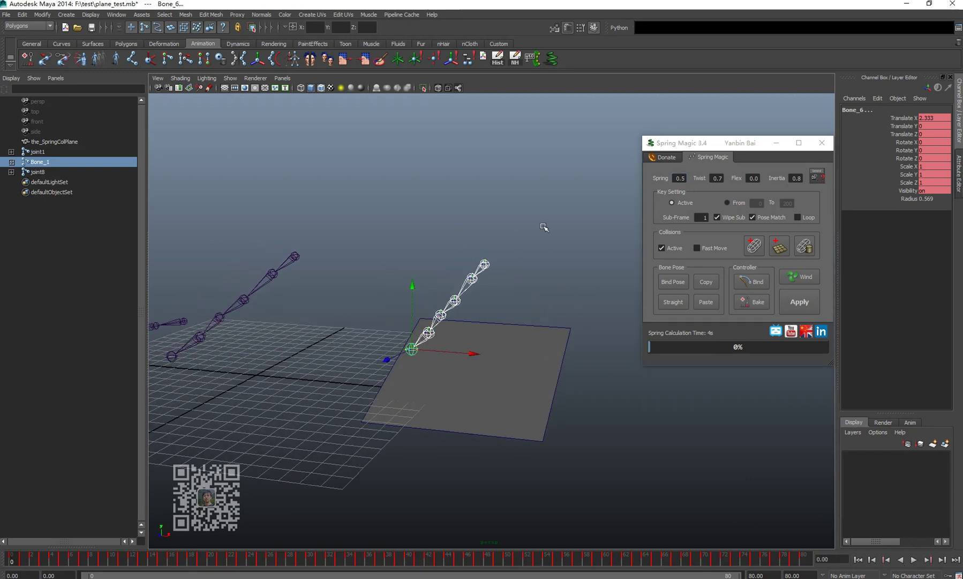
pyautogui.click(544, 227)
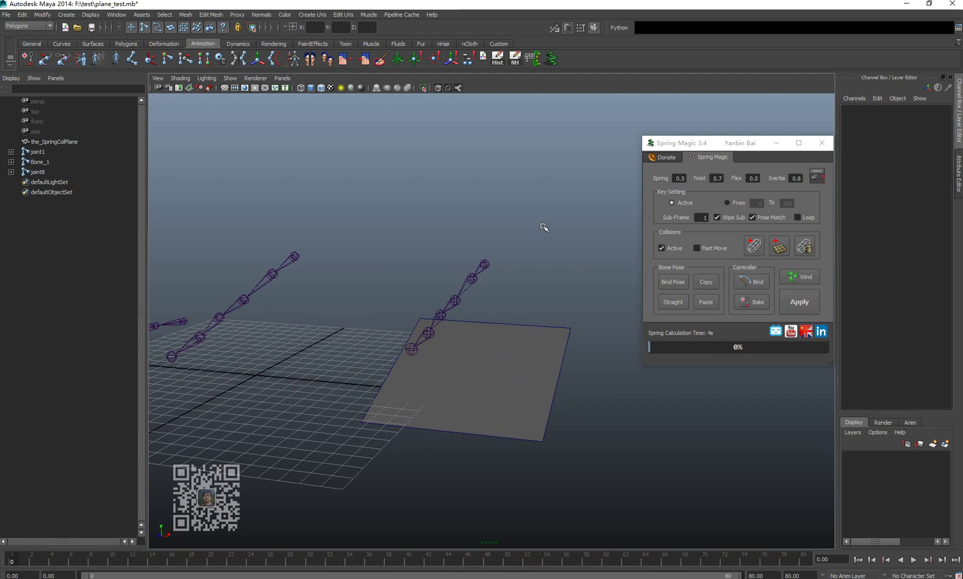